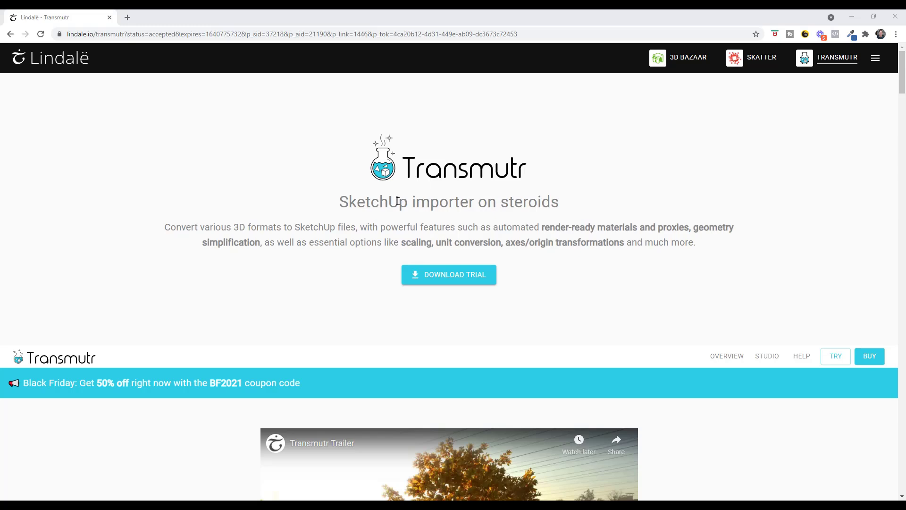
Step: Scroll past the Transmutr trailer, materials and geometry simplification sections, then back to Automated proxies
scroll(378, 213, "down", 5)
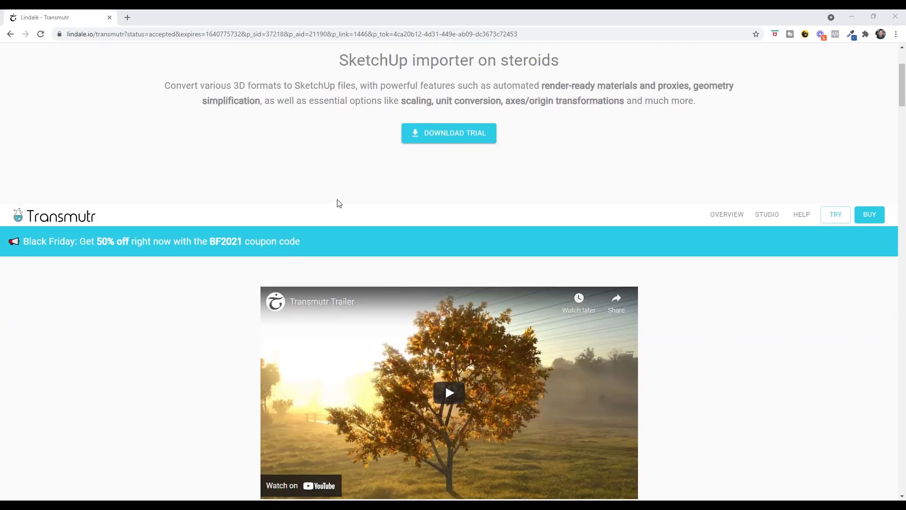
scroll(335, 269, "down", 7)
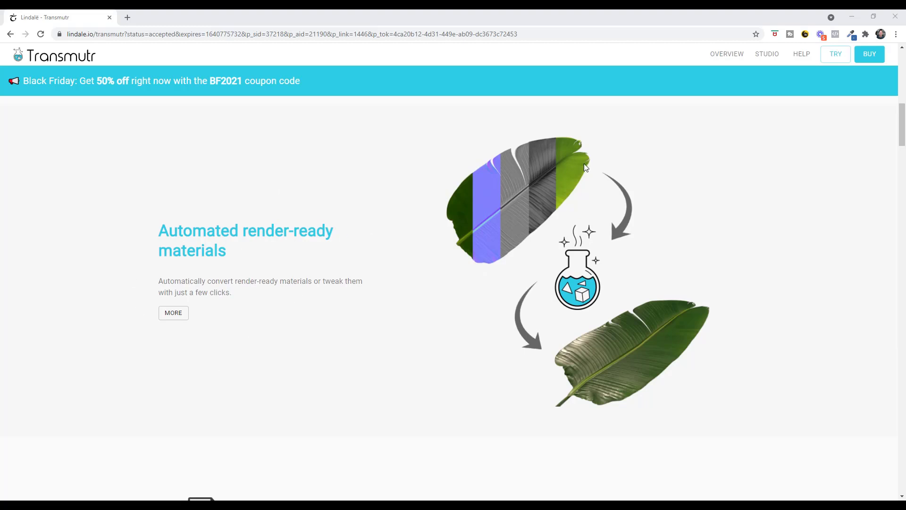
scroll(584, 166, "down", 8)
scroll(440, 285, "down", 5)
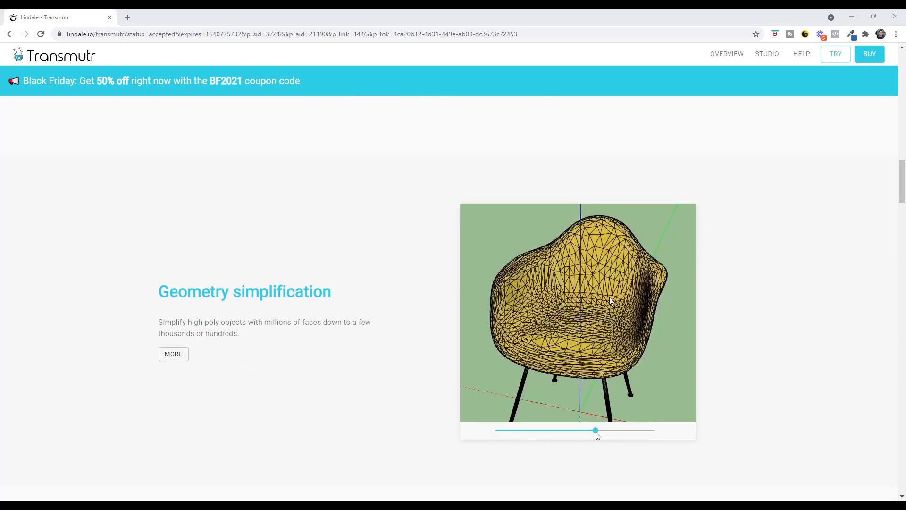
scroll(601, 297, "up", 6)
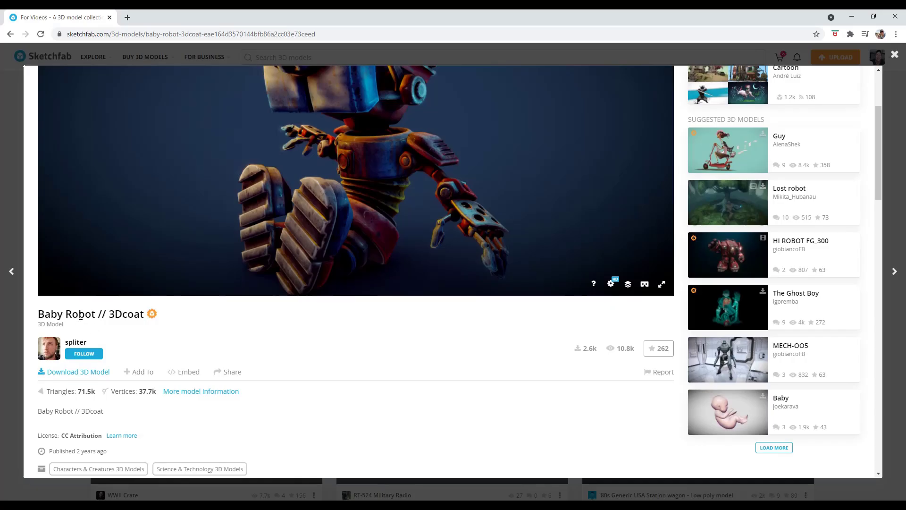
Step: Scroll the Baby Robot // 3Dcoat page to its CC Attribution licence, tags and comments
scroll(142, 345, "up", 2)
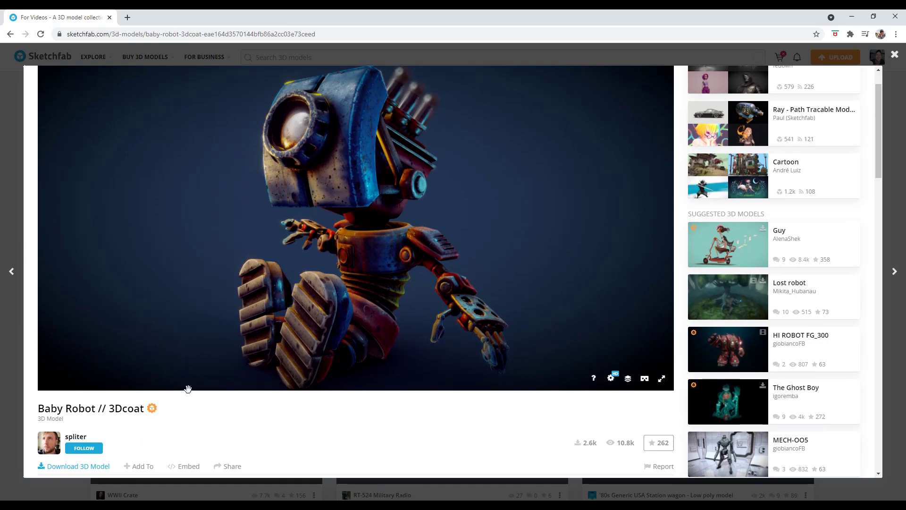
scroll(177, 427, "down", 4)
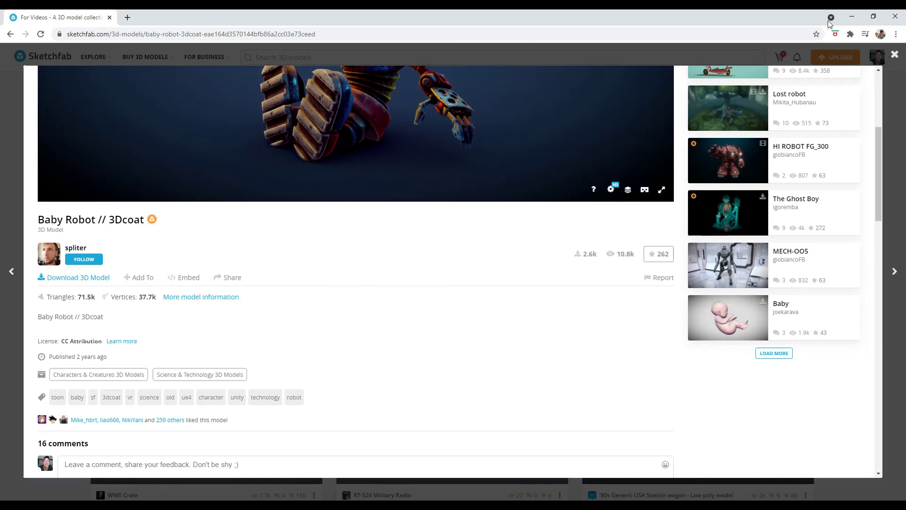
Step: Minimize Chrome and look inside the baby-robot-3dcoat textures folder in Explorer
left_click(852, 16)
left_click_drag(538, 122, 526, 101)
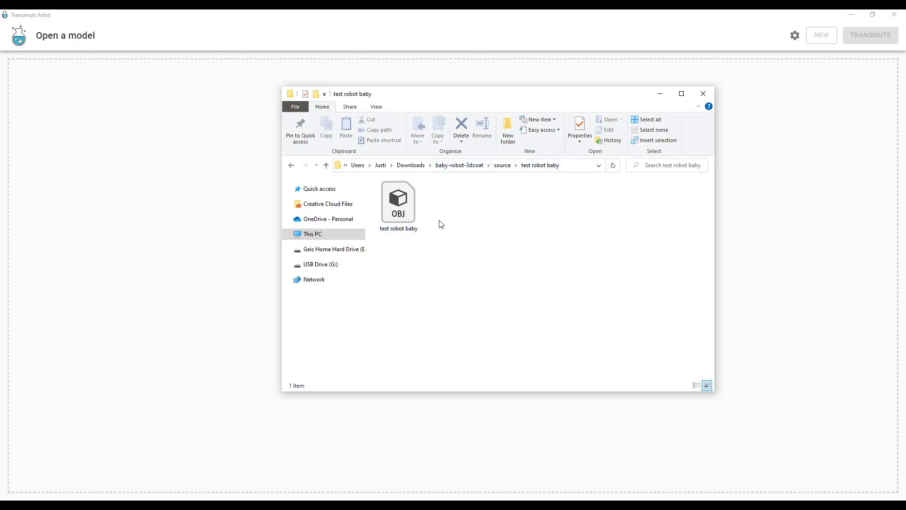
left_click(460, 165)
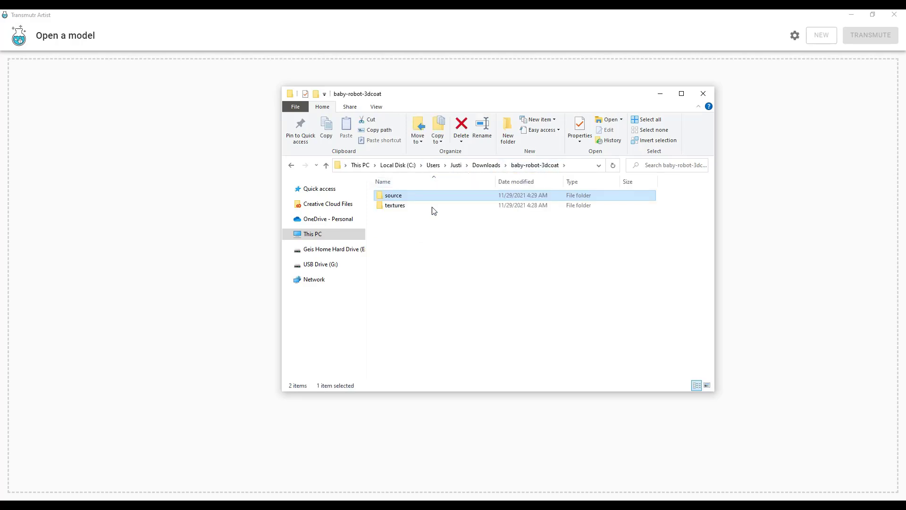
left_click(410, 209)
double_click(410, 208)
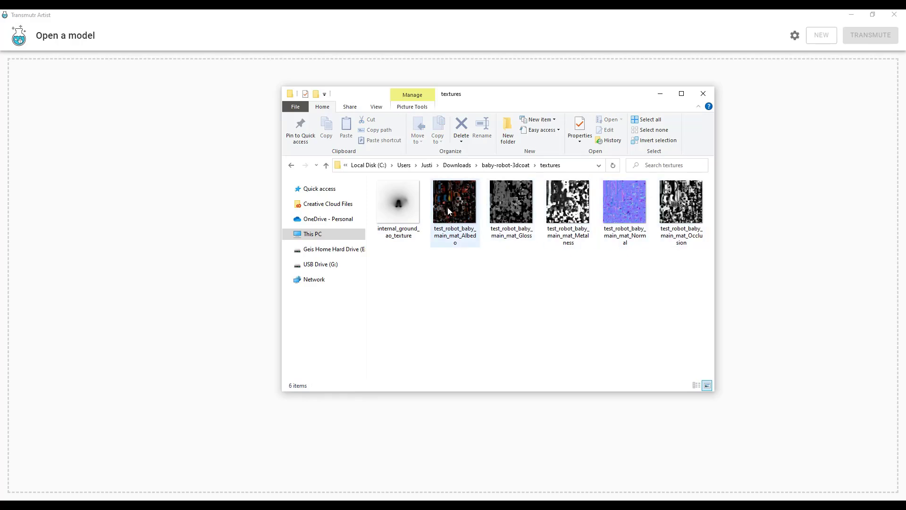
Step: Open source > test robot baby and drop the OBJ file into Transmutr
left_click(510, 168)
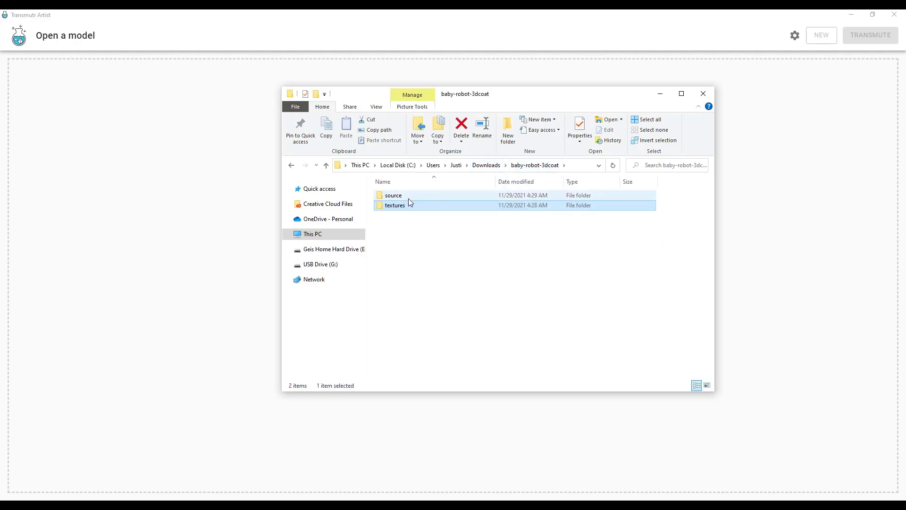
left_click(408, 199)
double_click(409, 199)
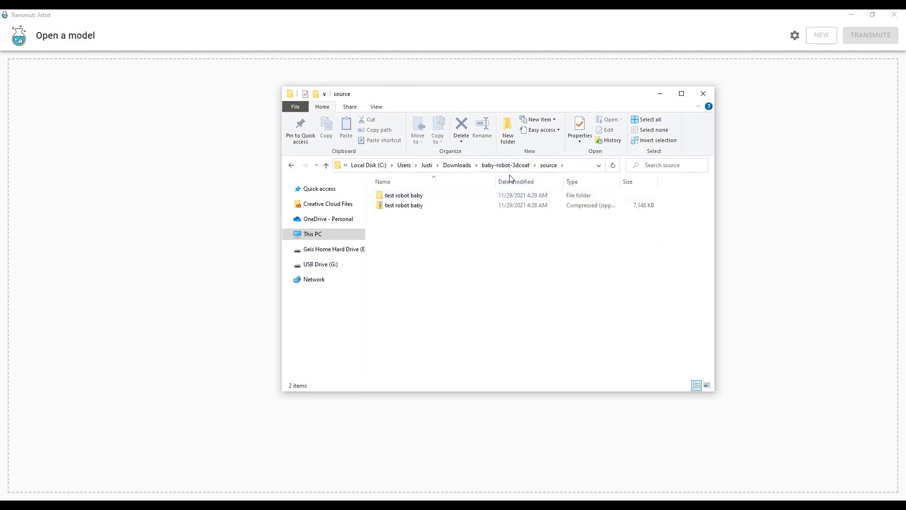
double_click(428, 195)
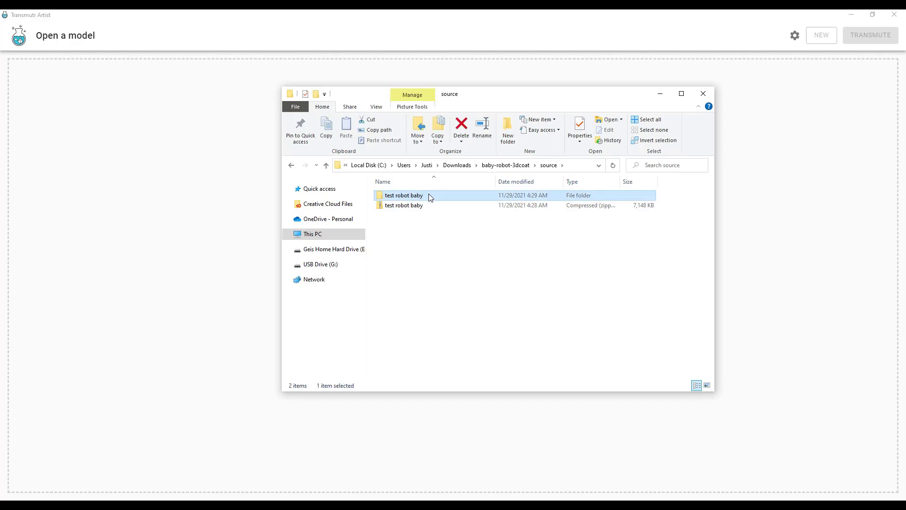
left_click_drag(468, 101, 711, 109)
left_click_drag(642, 212, 437, 232)
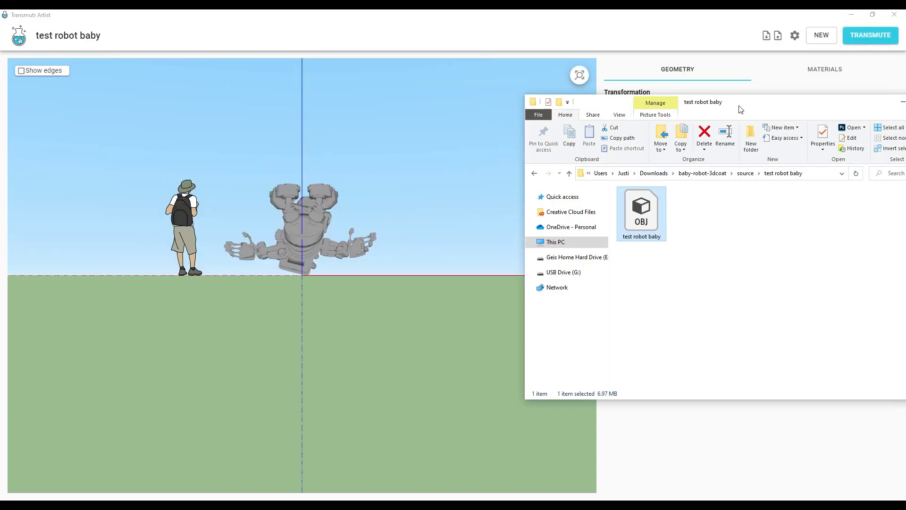
Step: Change the robot's up axis from +Z to +Y so it stands upright
left_click_drag(741, 107, 0, 109)
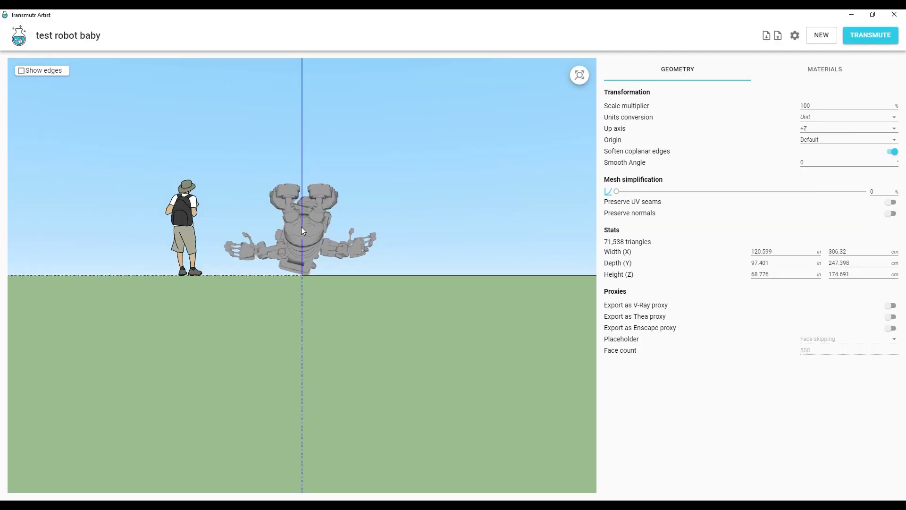
left_click_drag(301, 226, 272, 200)
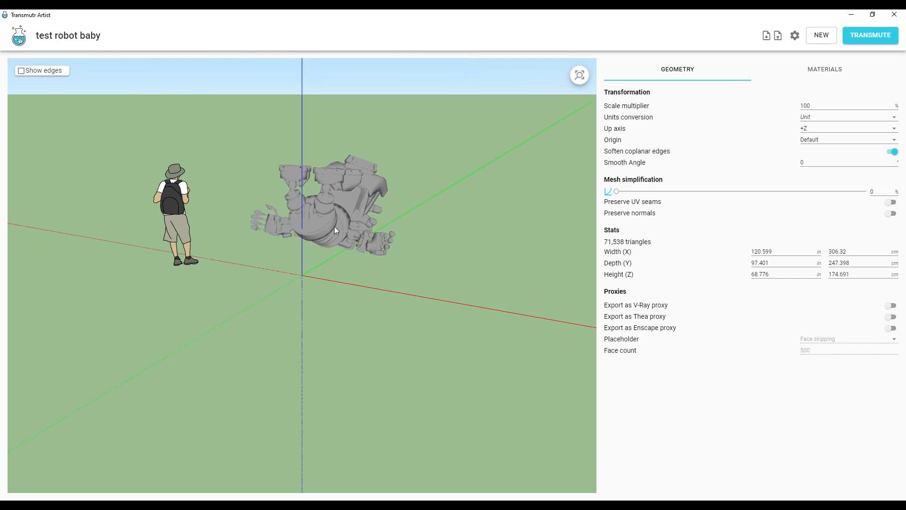
mouse_move(335, 230)
left_mouse_down()
mouse_move(227, 217)
mouse_move(340, 226)
left_mouse_up()
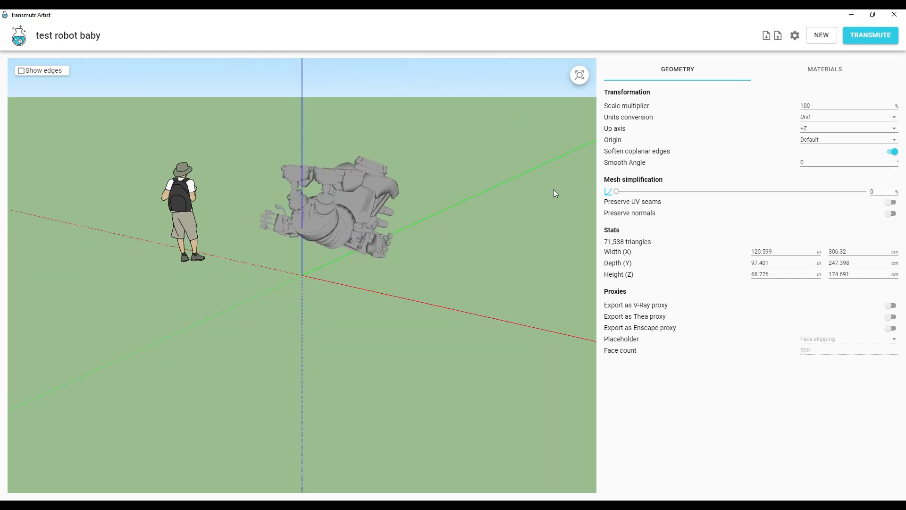
left_click(808, 130)
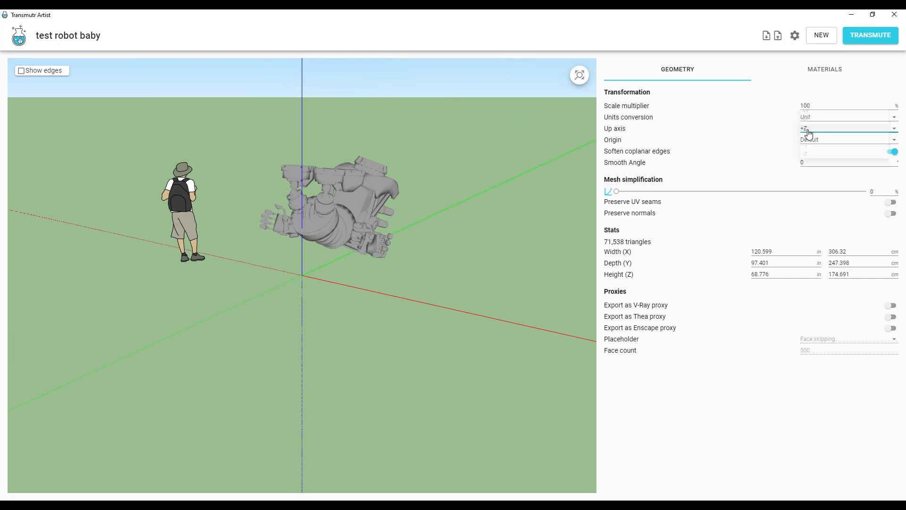
left_click(807, 121)
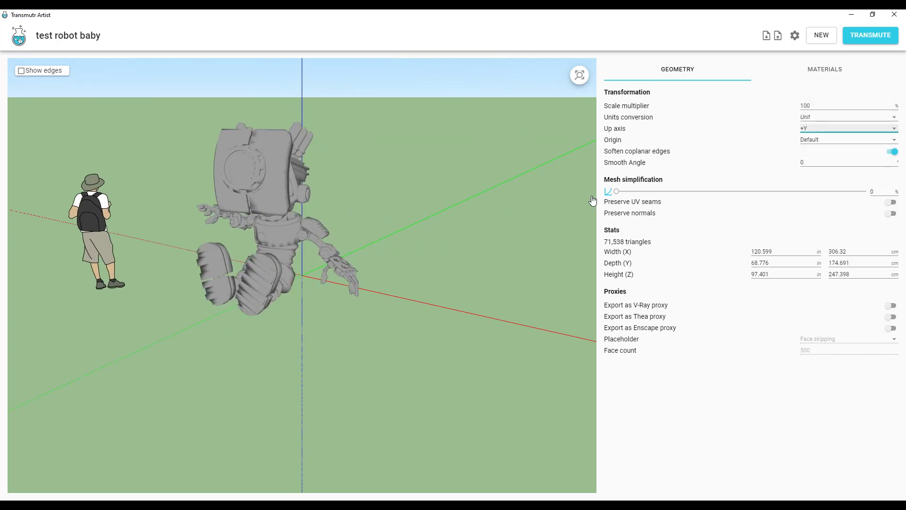
left_click_drag(481, 200, 322, 224)
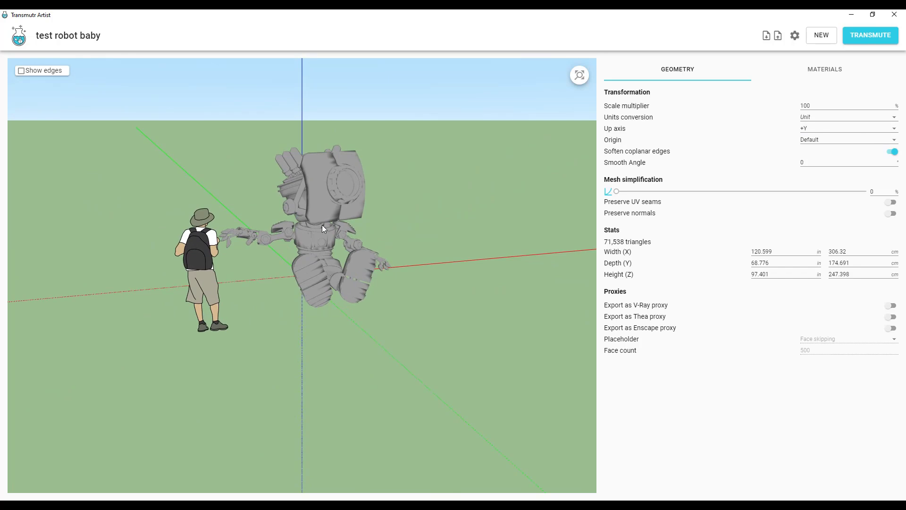
scroll(330, 222, "up", 3)
scroll(389, 152, "down", 2)
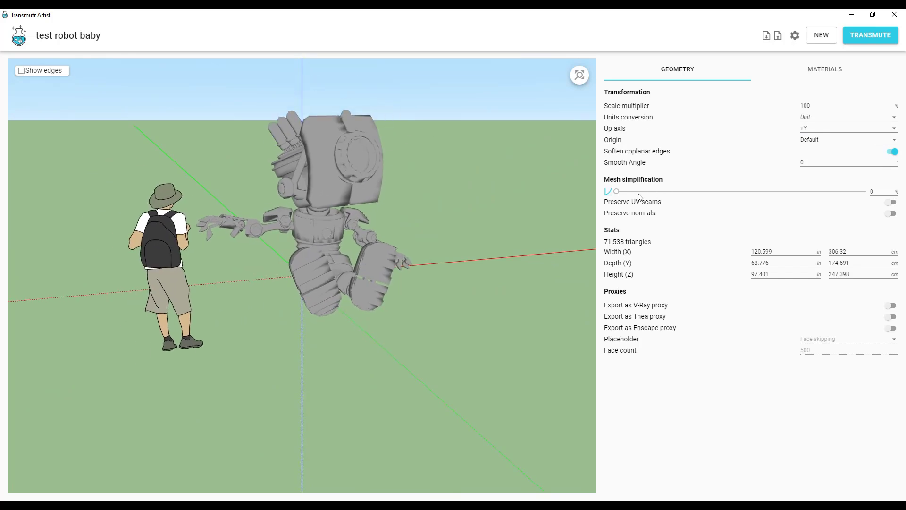
left_click_drag(383, 203, 285, 177)
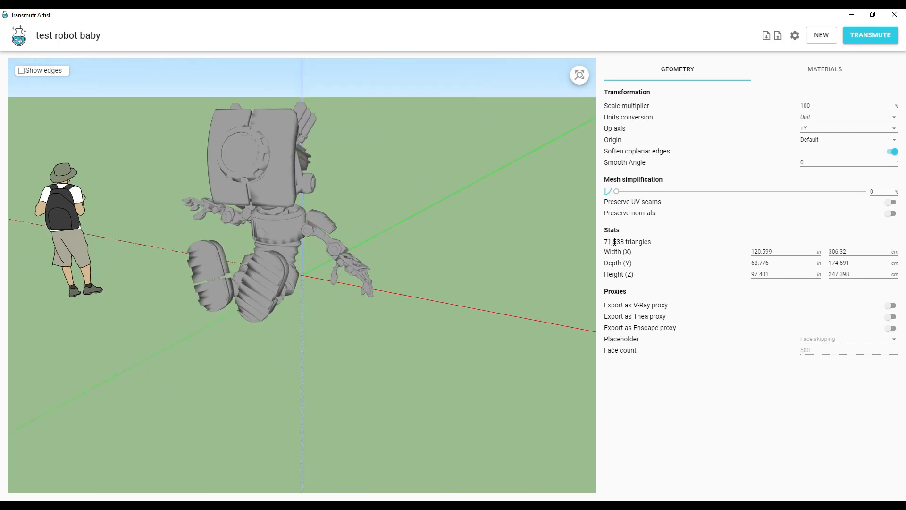
scroll(201, 138, "up", 2)
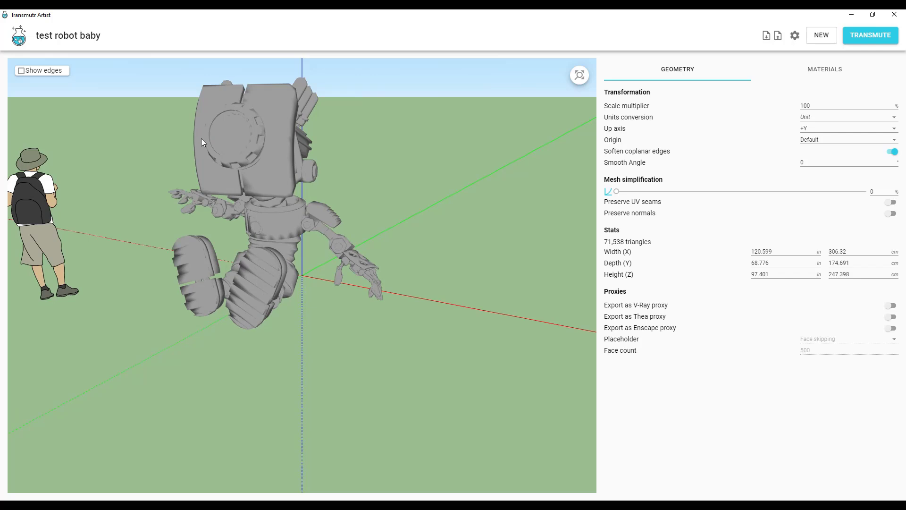
scroll(297, 171, "down", 1)
Step: Show the mesh wireframe and try mesh simplification values around 77–98% with the slider
left_click(20, 70)
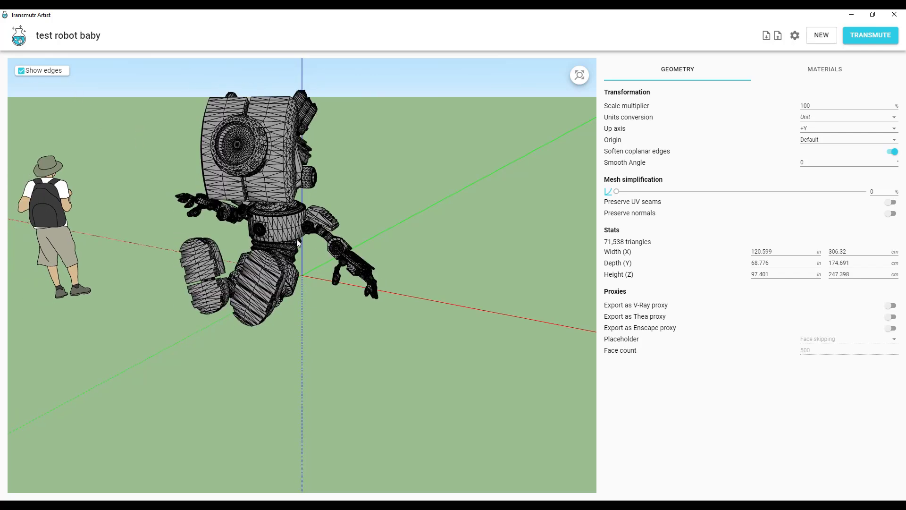
right_click_drag(299, 246, 394, 268)
mouse_move(394, 268)
left_mouse_down()
mouse_move(393, 253)
mouse_move(333, 253)
mouse_move(381, 263)
left_mouse_up()
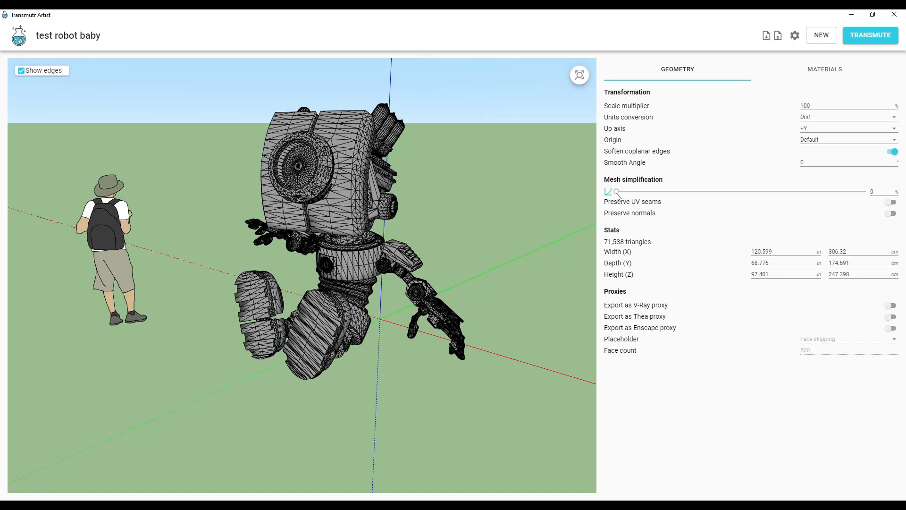
left_click_drag(624, 194, 768, 200)
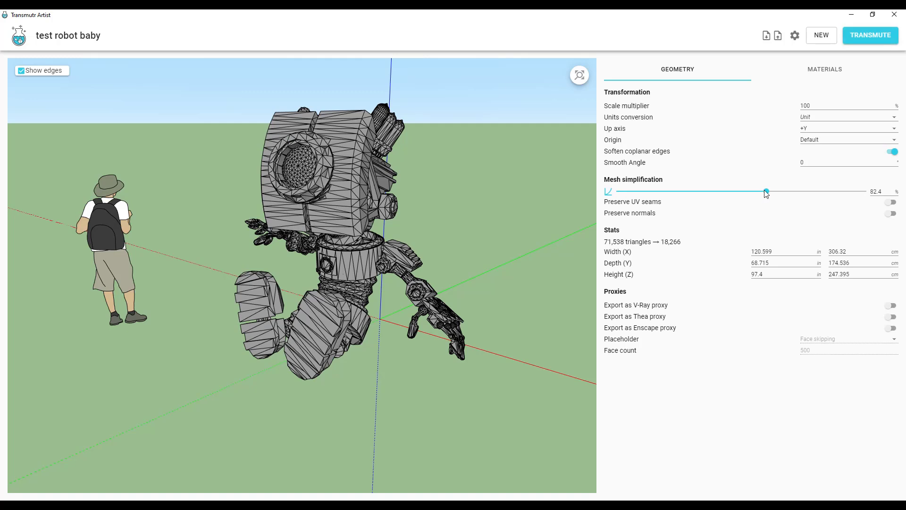
left_click(801, 198)
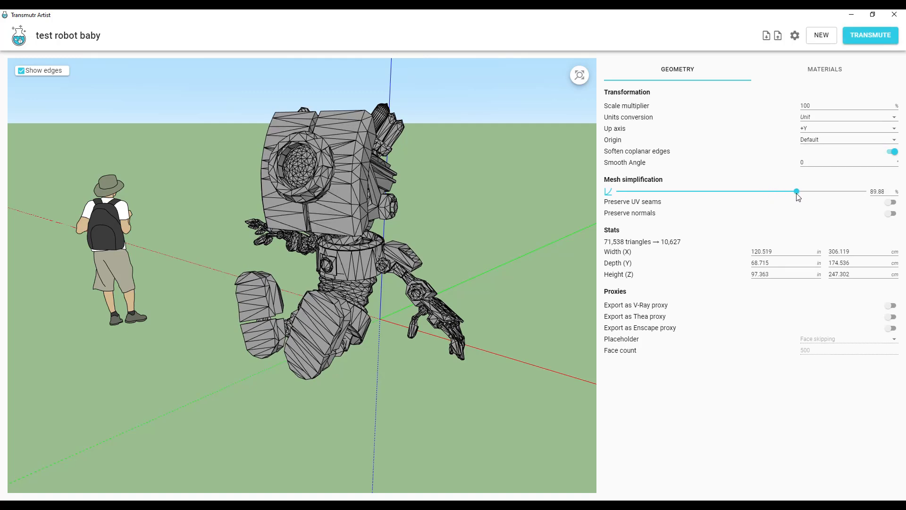
left_click_drag(801, 196, 755, 196)
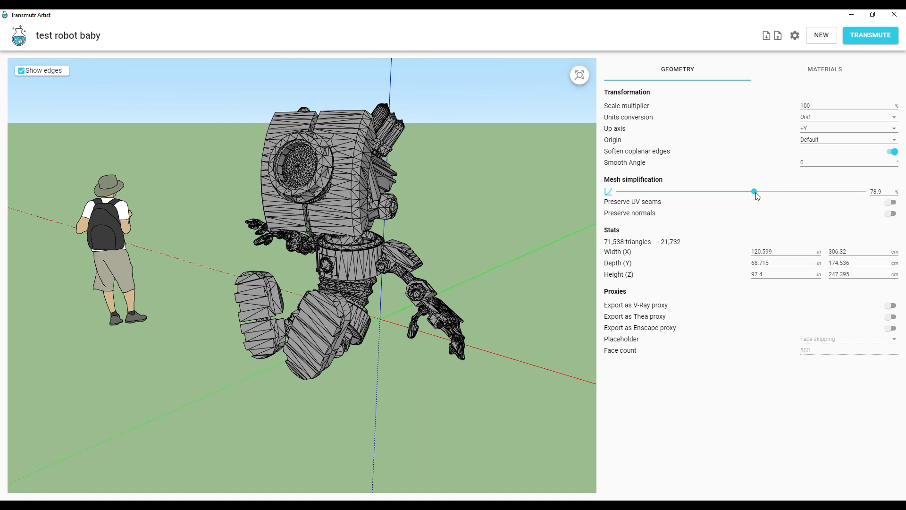
left_click_drag(755, 192, 749, 194)
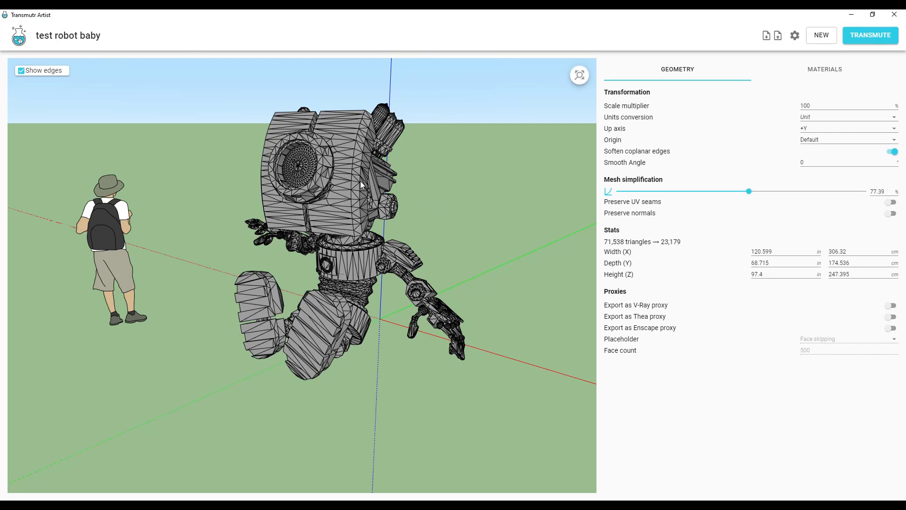
left_click_drag(750, 192, 757, 193)
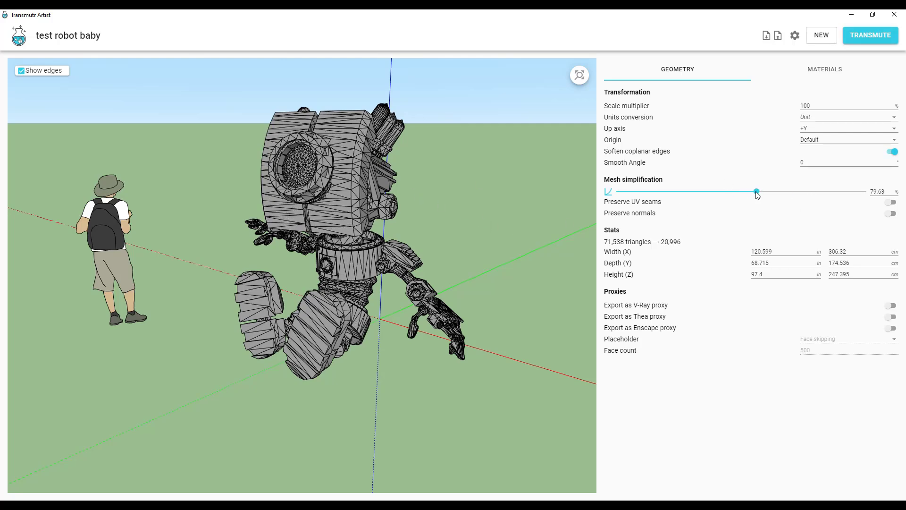
mouse_move(436, 213)
left_mouse_down()
mouse_move(370, 214)
mouse_move(444, 215)
left_mouse_up()
Step: Enter 50% mesh simplification, reducing the robot to 47,758 triangles
left_click(878, 191)
scroll(881, 191, "down", 1)
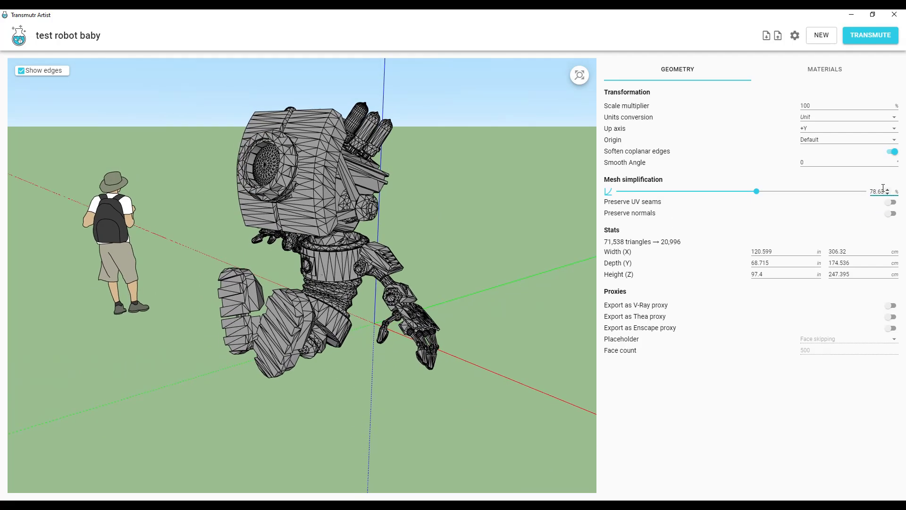
double_click(879, 191)
type("50")
key("Return")
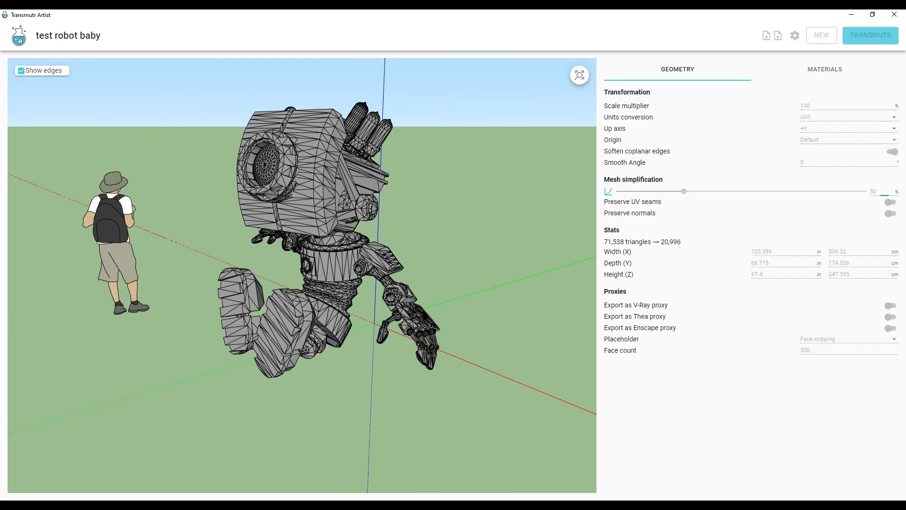
left_click_drag(323, 219, 341, 147)
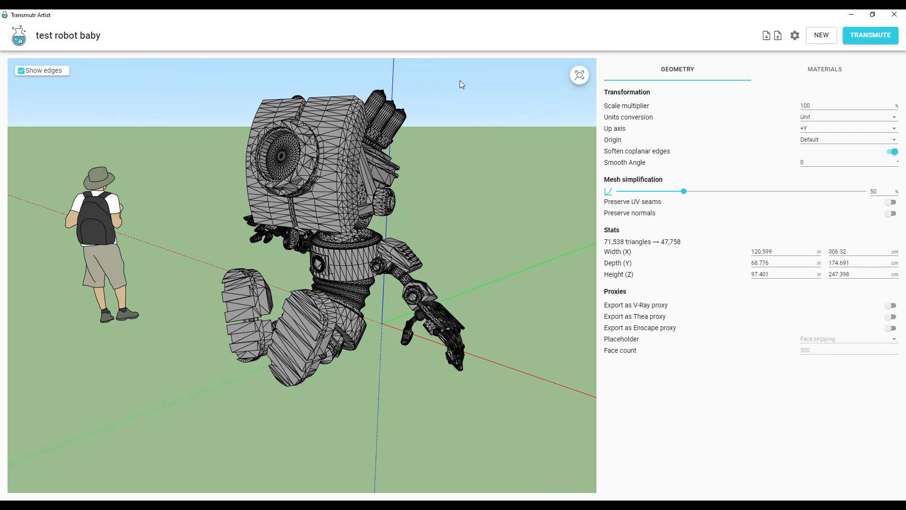
left_click_drag(425, 155, 429, 156)
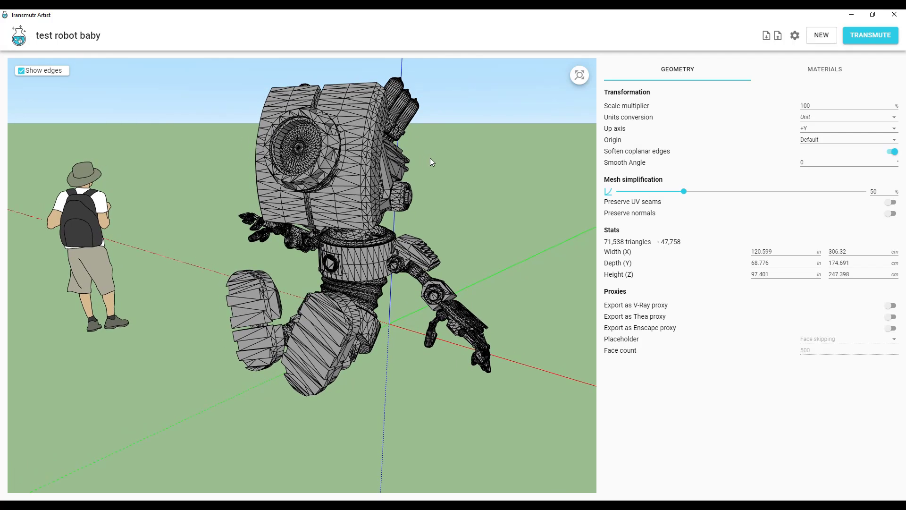
Step: List the materials, check DefaultMaterial and the texture images, then expand main_mat's settings
left_click(834, 75)
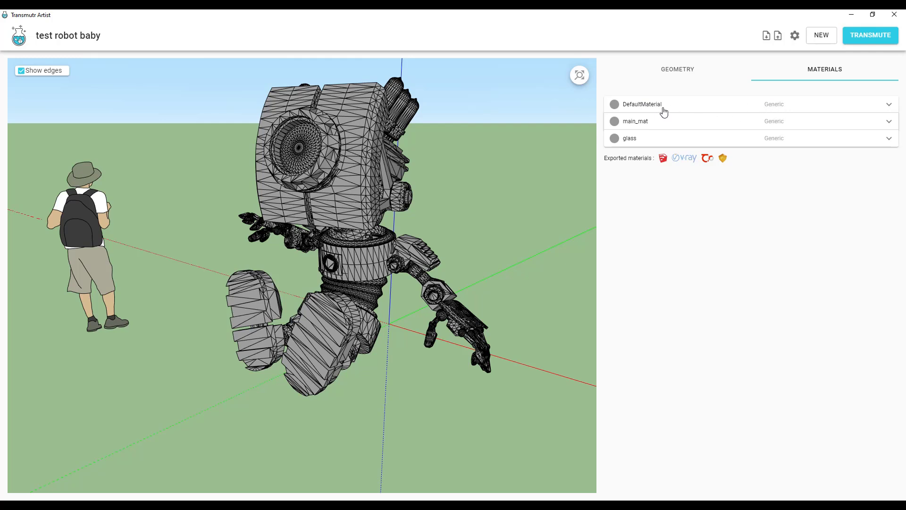
left_click(785, 108)
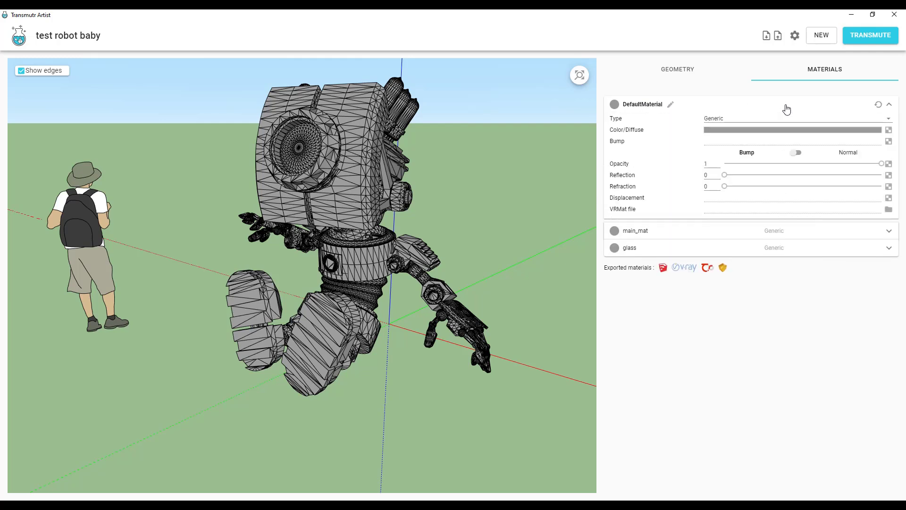
left_click(889, 104)
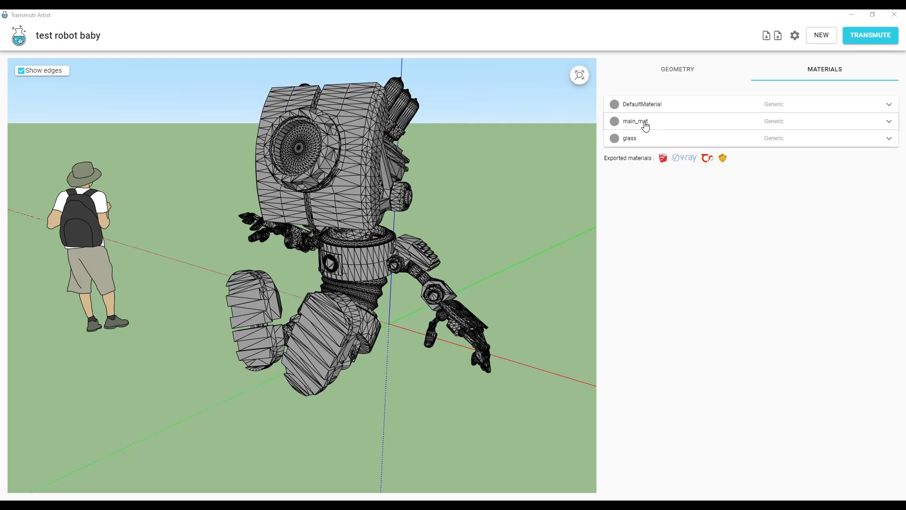
key("alt+Tab")
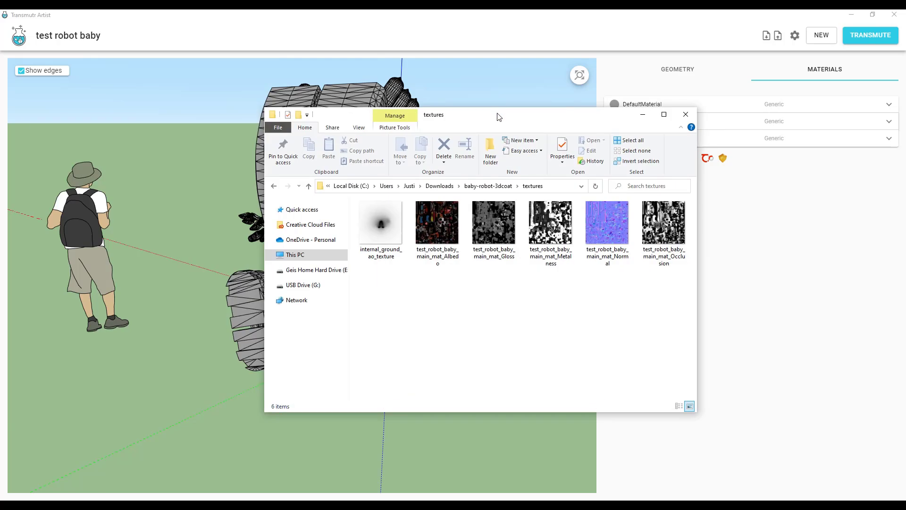
key("alt+Tab")
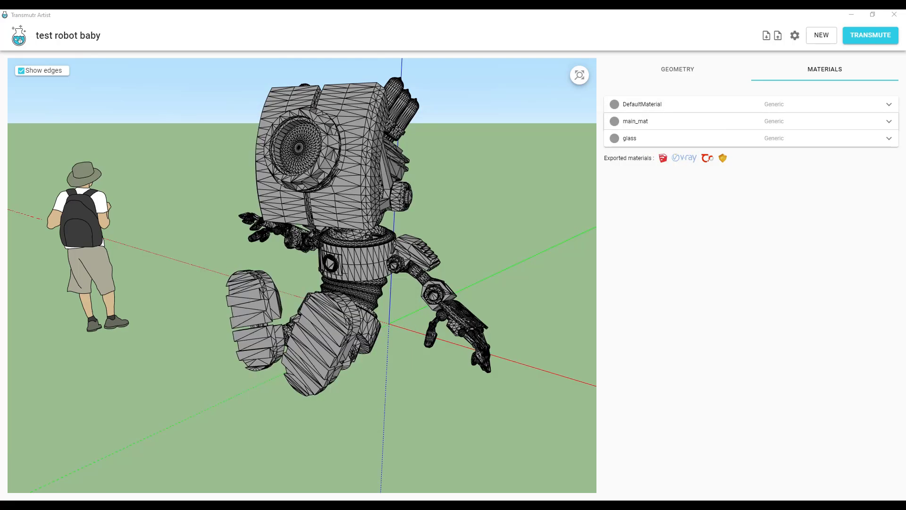
left_click(889, 122)
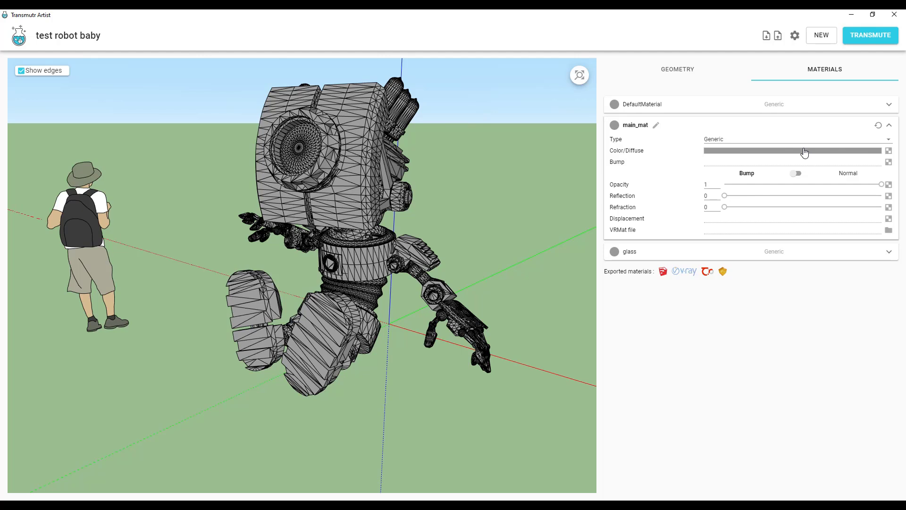
Step: Assign test_robot_baby_main_mat_Albedo.png as main_mat's Color/Diffuse texture
left_click(889, 151)
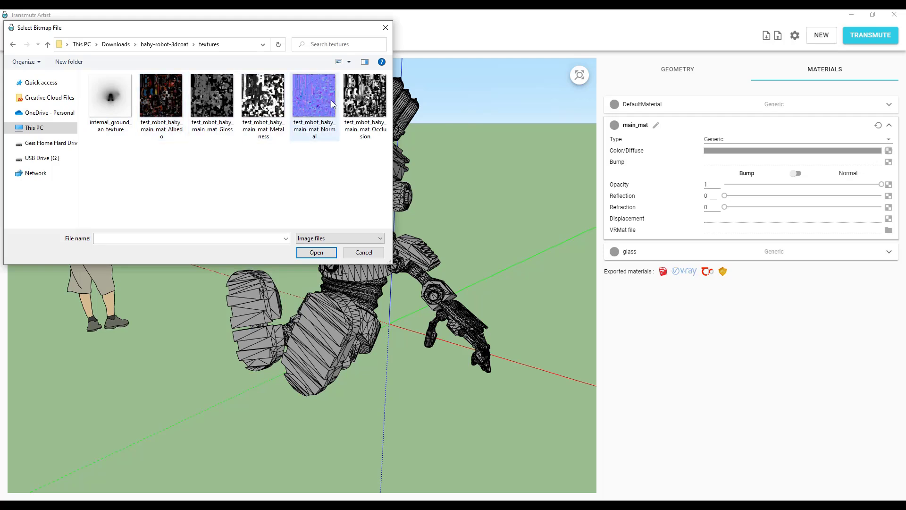
double_click(156, 100)
scroll(357, 190, "up", 5)
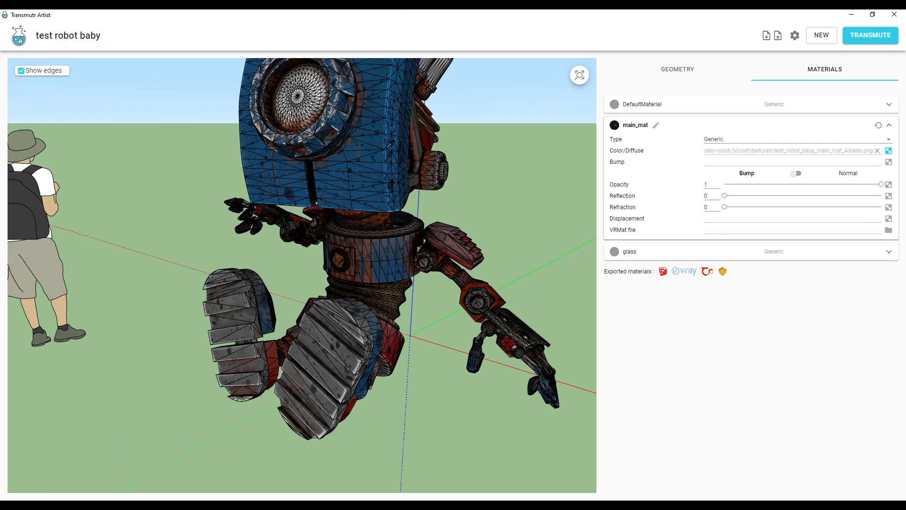
scroll(364, 214, "down", 5)
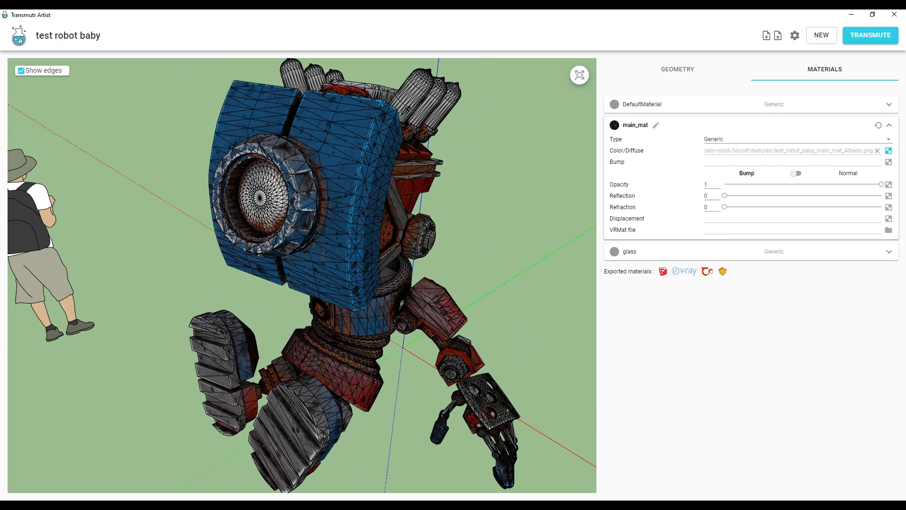
left_click_drag(410, 105, 74, 108)
Step: Hide the mesh edges and view the textured robot from the front and side
left_click(22, 71)
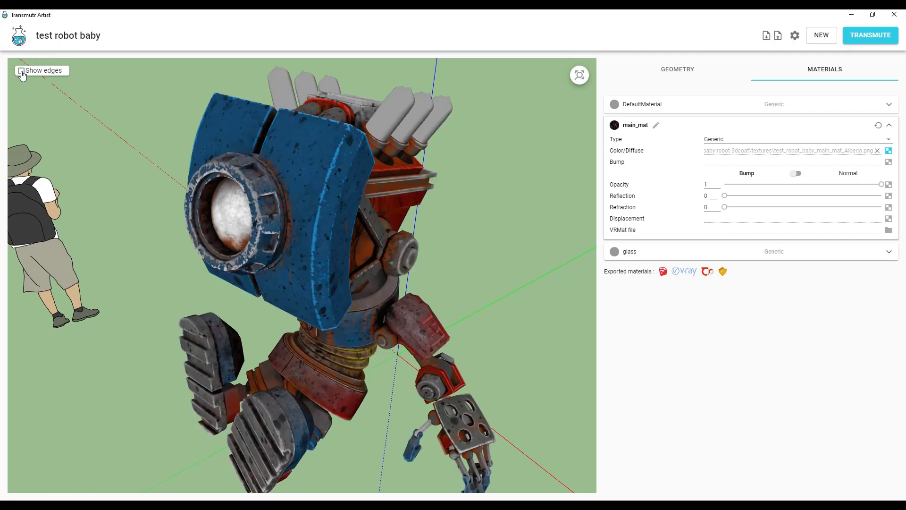
scroll(385, 241, "up", 3)
scroll(335, 372, "down", 3)
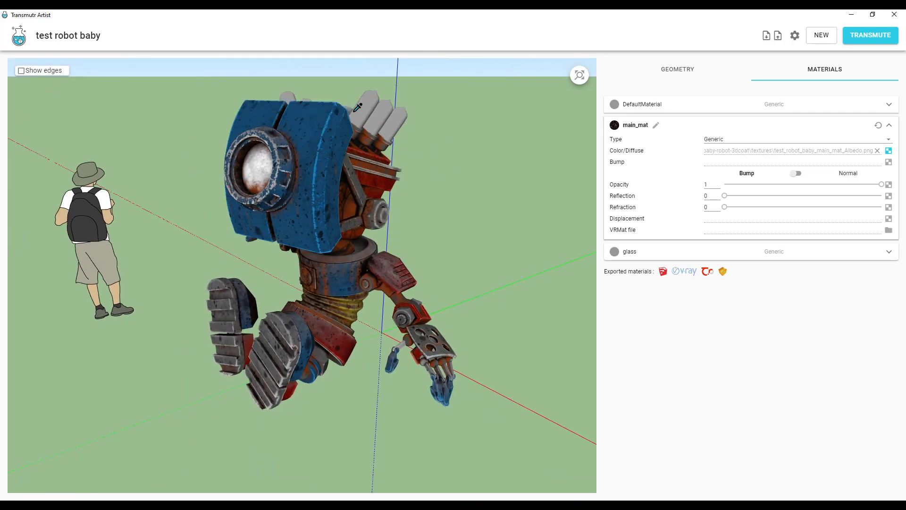
left_click_drag(333, 330, 338, 298)
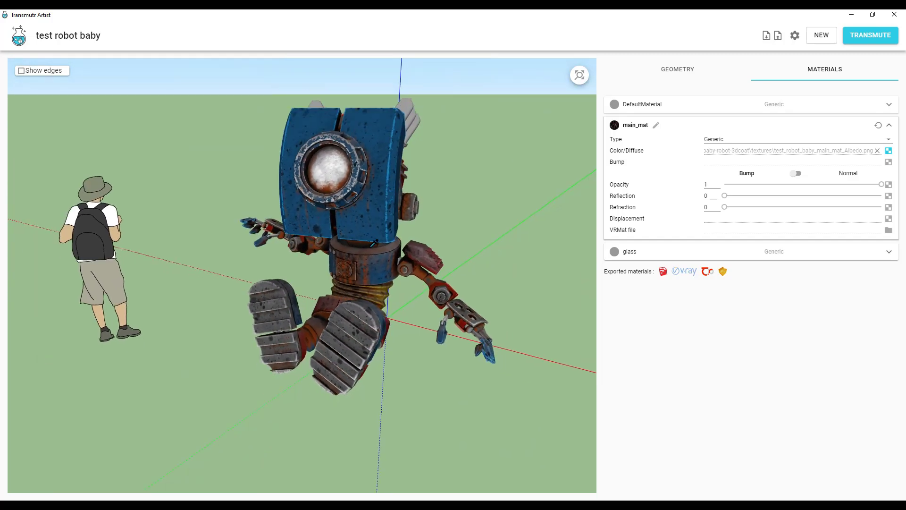
left_click_drag(375, 238, 293, 230)
scroll(293, 231, "up", 2)
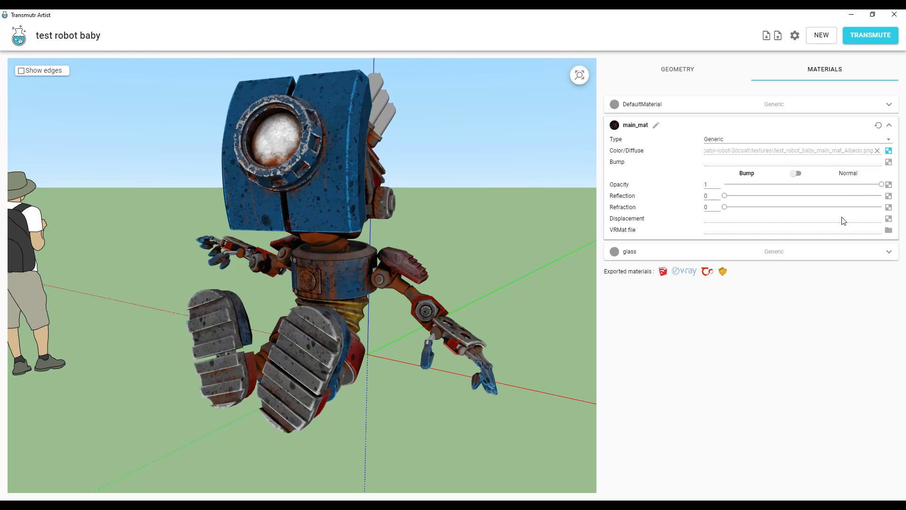
Step: Assign the Normal image as main_mat's Normal map and the Gloss image for Reflection
left_click(889, 163)
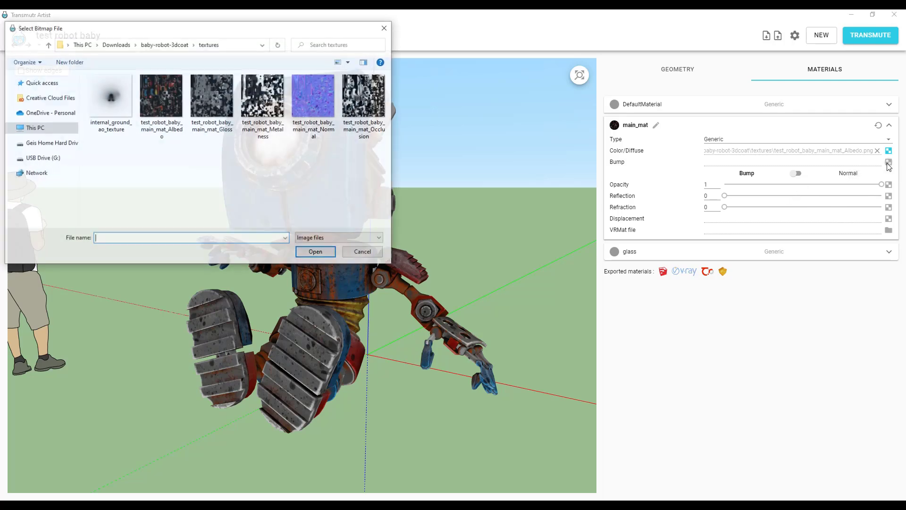
double_click(316, 96)
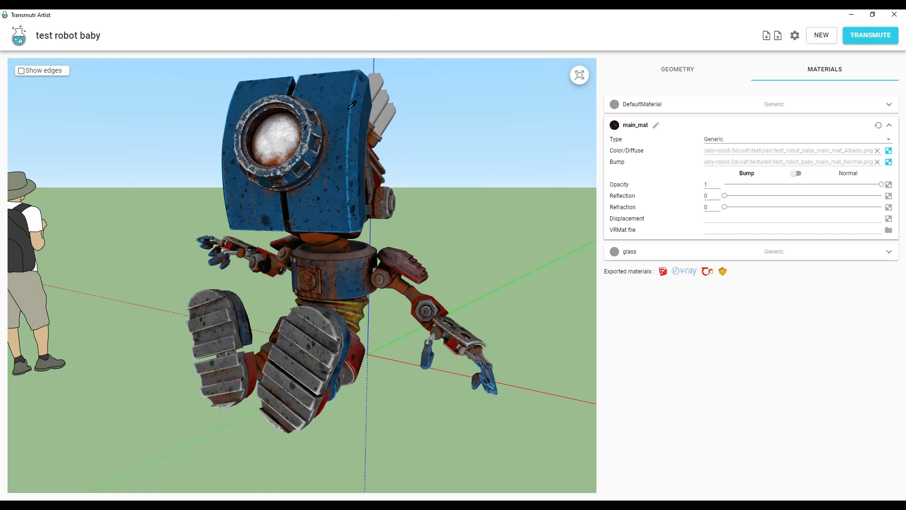
left_click(797, 175)
left_click(889, 207)
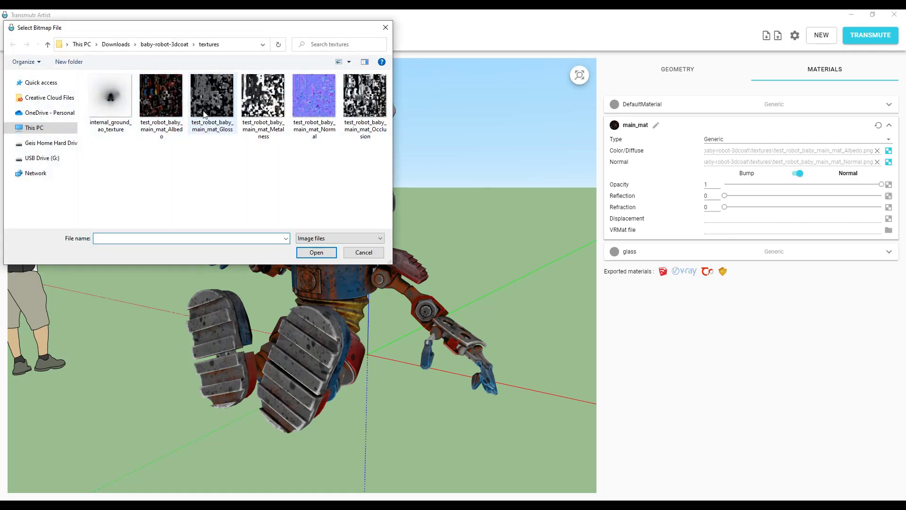
double_click(214, 103)
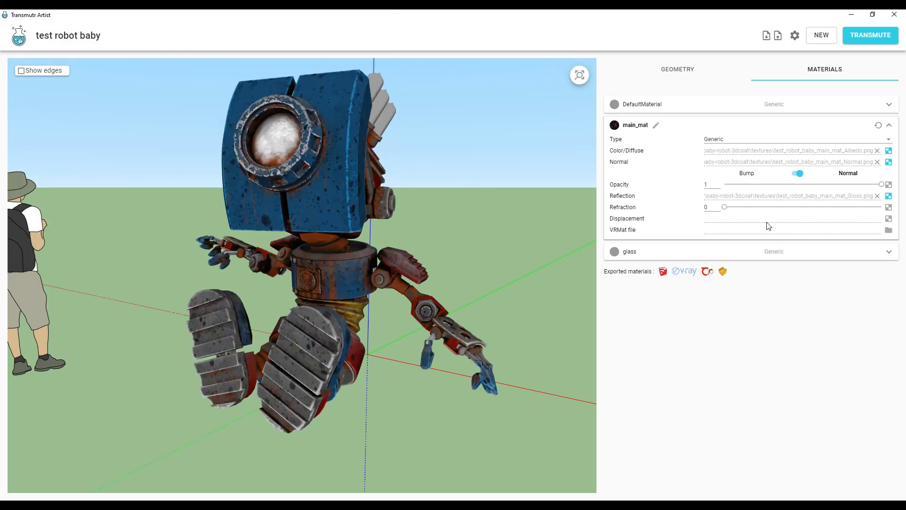
Step: Set the glass material's opacity to 0.2 so the robot's bulbs become see-through
left_click_drag(391, 310, 379, 94)
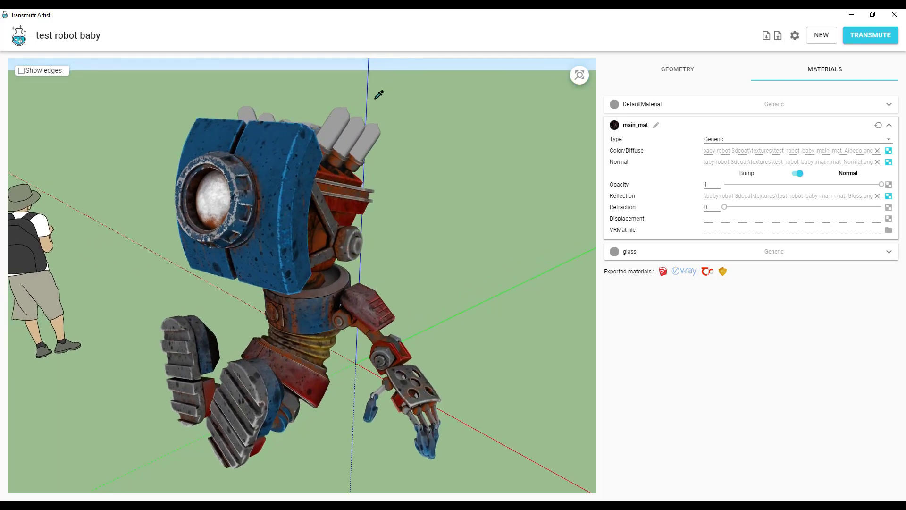
scroll(373, 99, "up", 3)
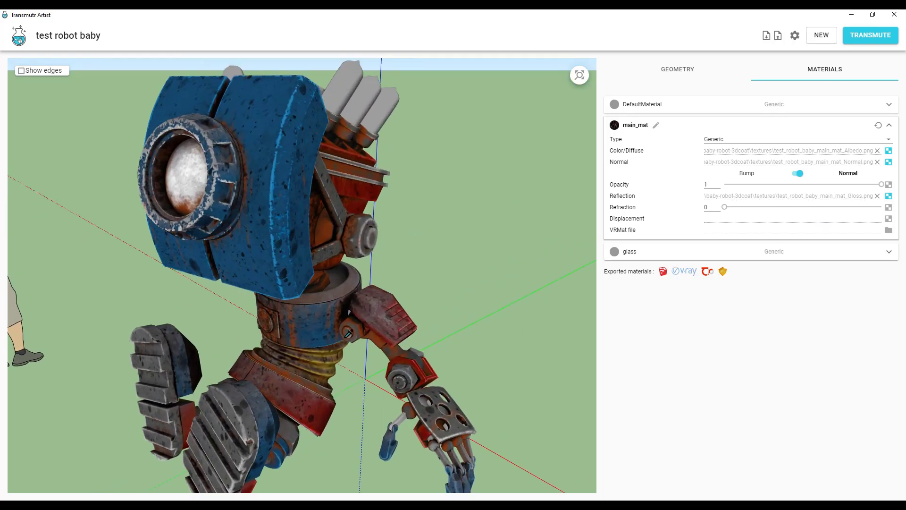
left_click(797, 253)
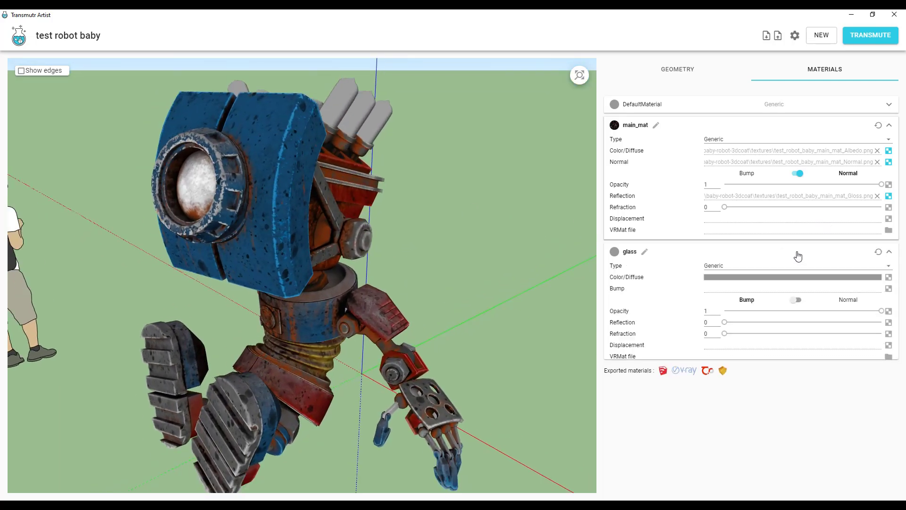
left_click(752, 270)
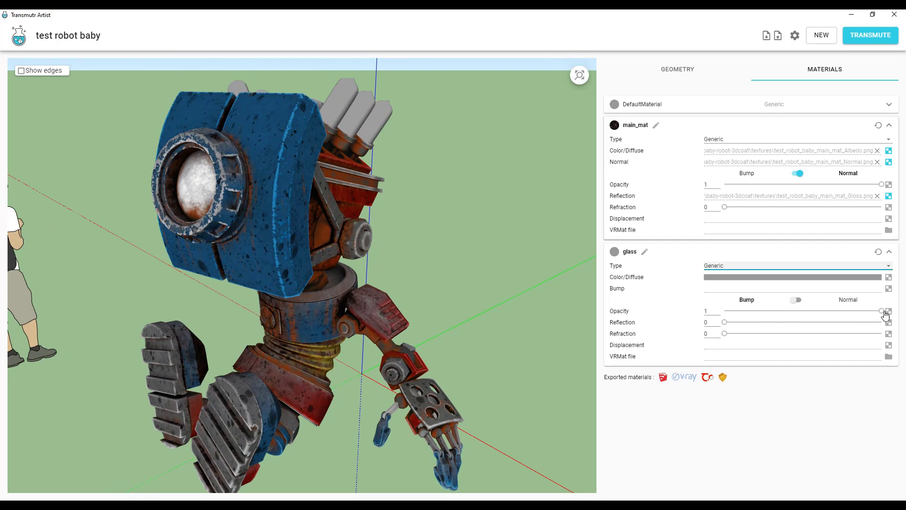
left_click_drag(884, 312, 761, 320)
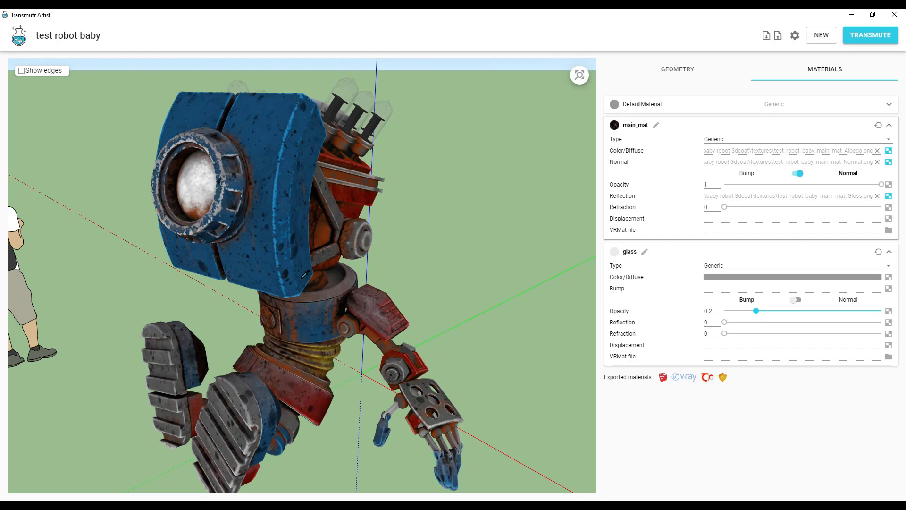
left_click_drag(304, 274, 325, 188)
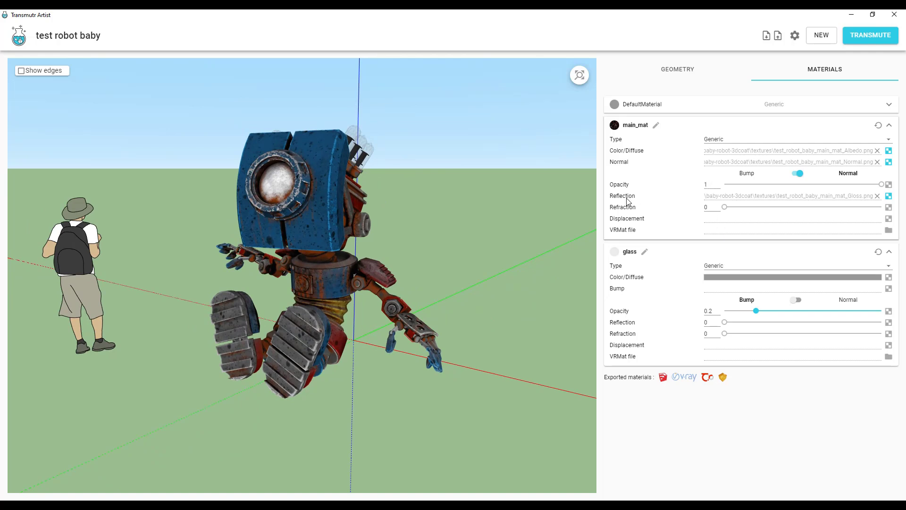
Step: Show the Geometry settings (120.599 × 68.776 × 97.401 in), leaving Enscape proxy export off
left_click(673, 74)
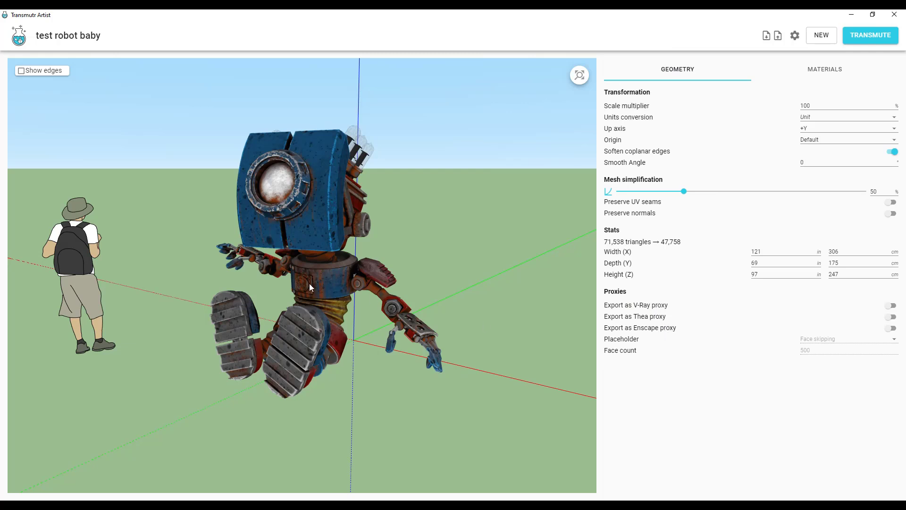
left_click_drag(309, 284, 361, 316)
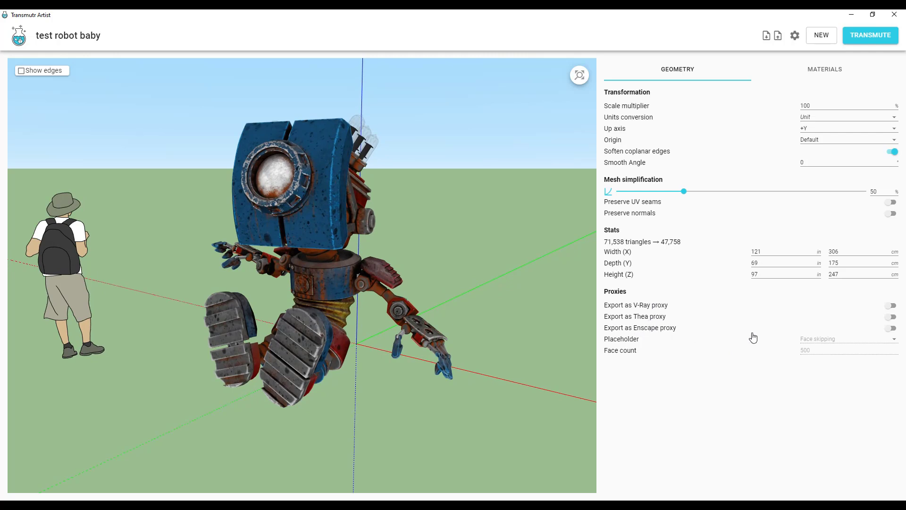
left_click(893, 329)
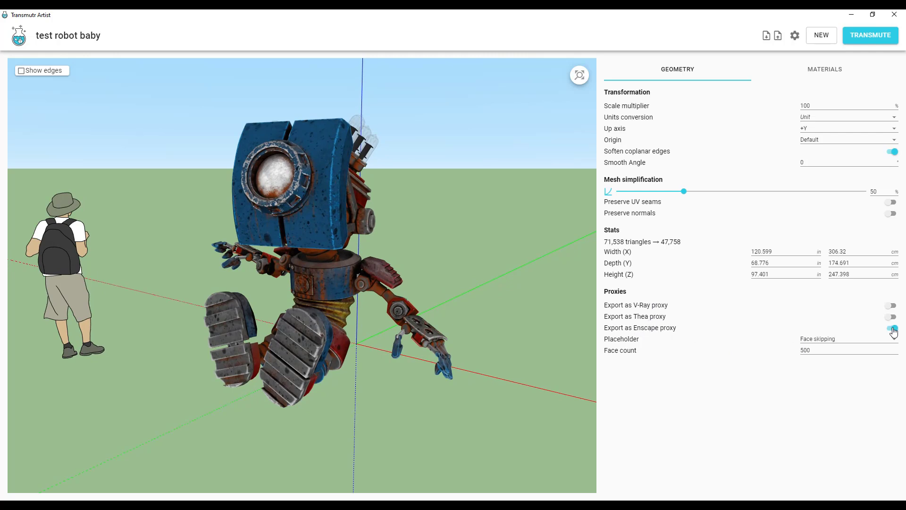
left_click(893, 330)
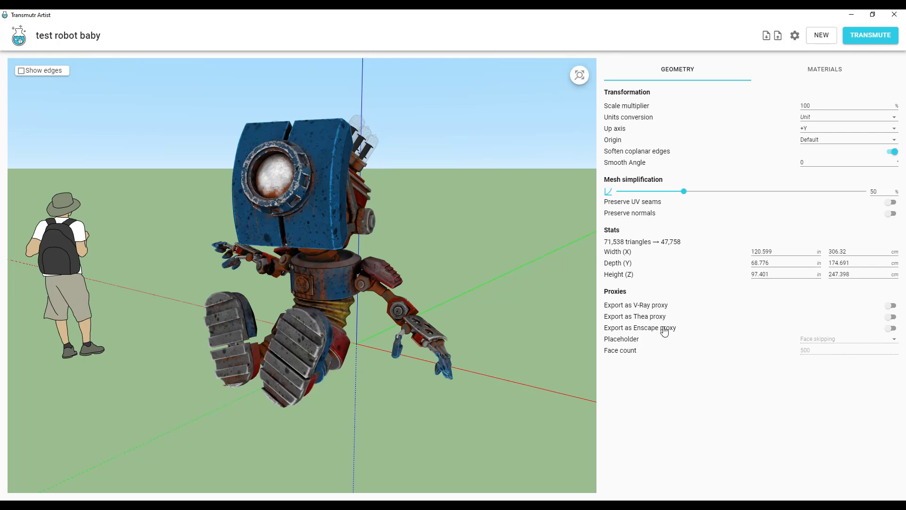
Step: Transmute the robot and save it as SketchUp file 'test robot baby' in baby-robot-3dcoat
left_click(873, 35)
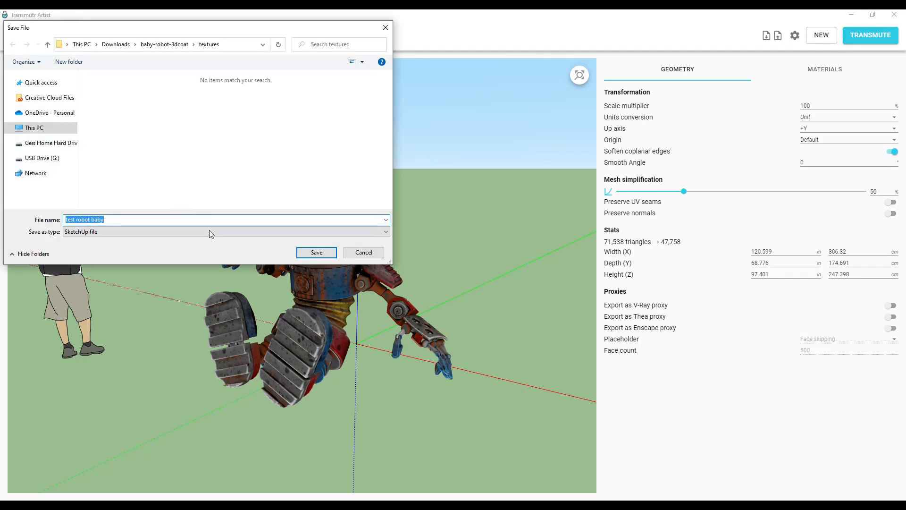
left_click(158, 45)
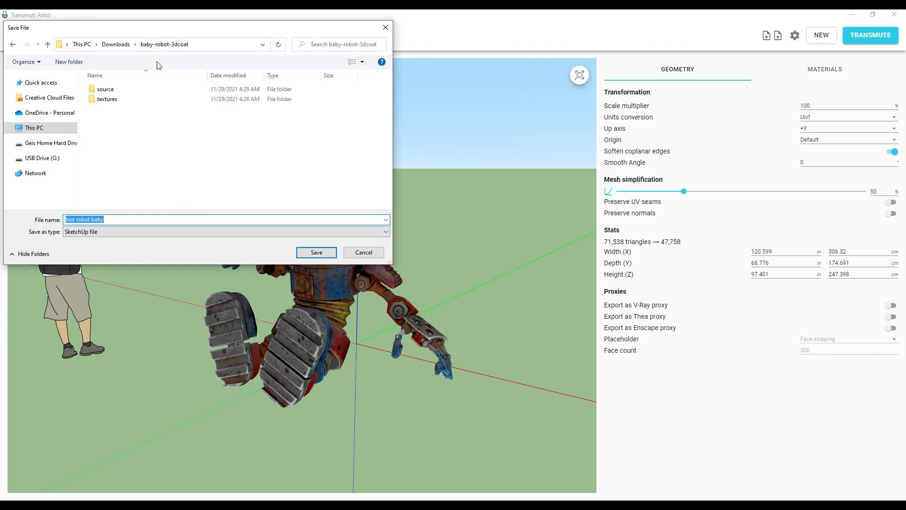
left_click(316, 252)
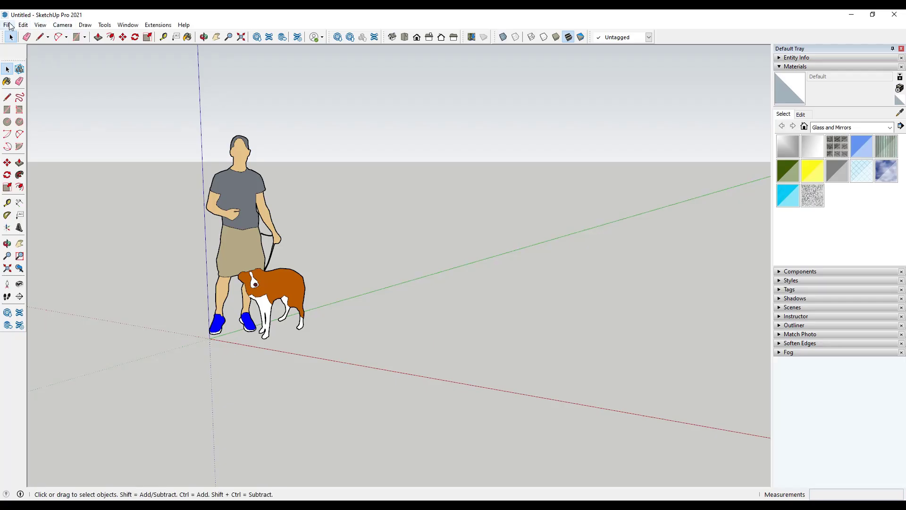
Step: Open 'test robot baby' without saving the Untitled model, dismissing the version notice
left_click(8, 26)
left_click(26, 56)
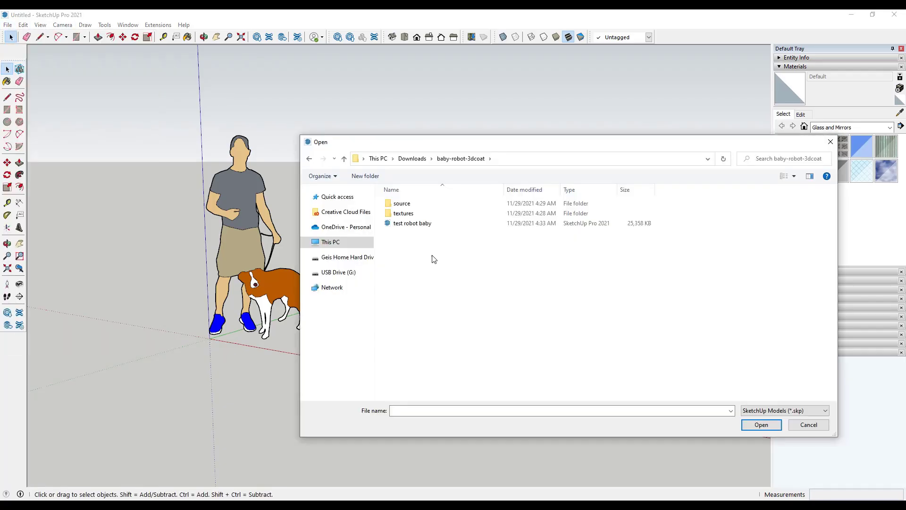
double_click(409, 225)
left_click(453, 280)
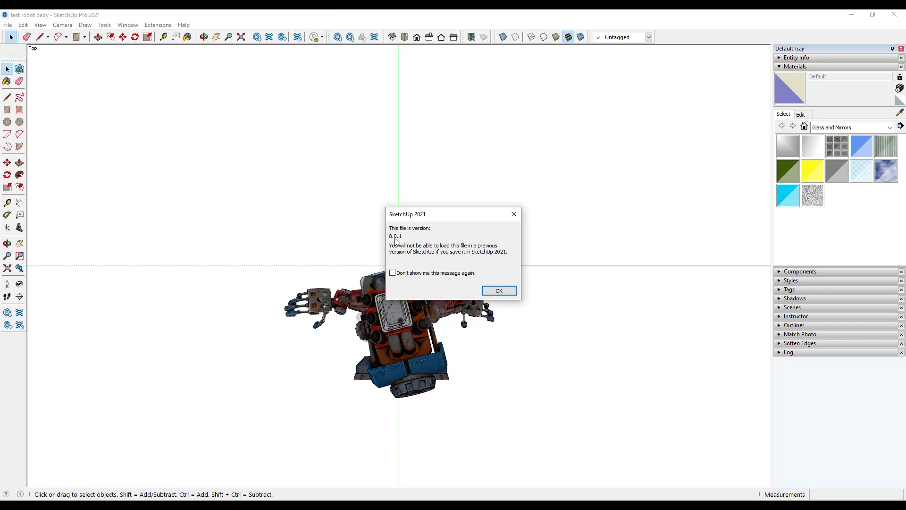
left_click(498, 290)
Step: Orbit and zoom around the fully textured robot to inspect it from the front
middle_click_drag(448, 328, 367, 129)
scroll(375, 310, "up", 5)
scroll(367, 129, "down", 2)
scroll(368, 129, "up", 2)
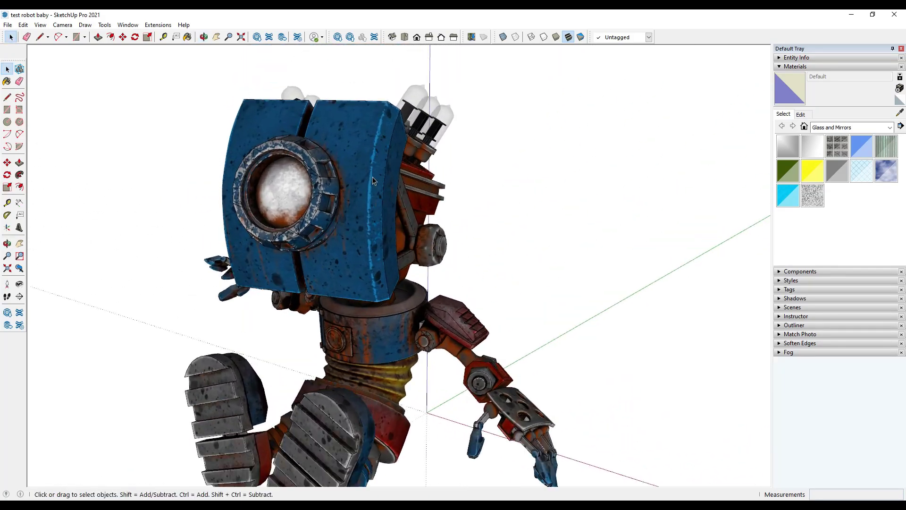
scroll(373, 180, "down", 2)
scroll(377, 212, "up", 3)
scroll(374, 229, "down", 1)
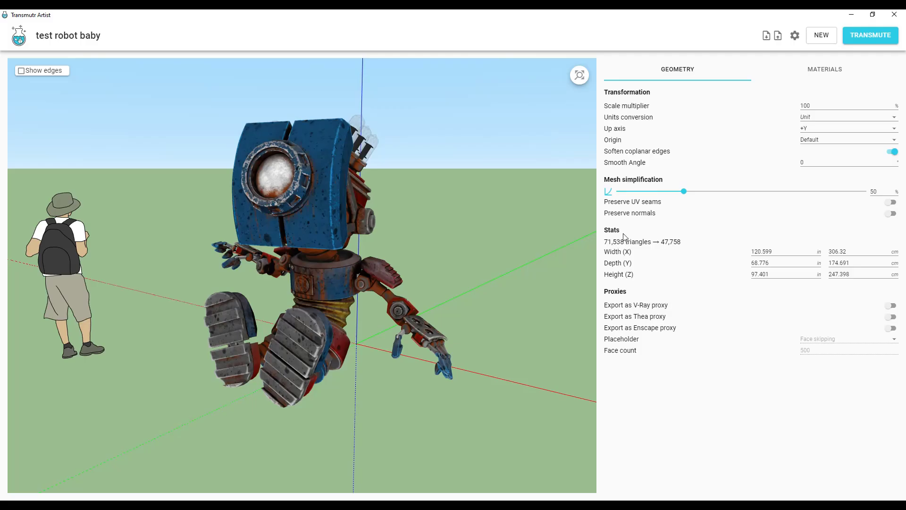
Step: Enable Enscape proxy export with a Face skipping placeholder and save as 'test robot baby Proxy'
left_click(890, 328)
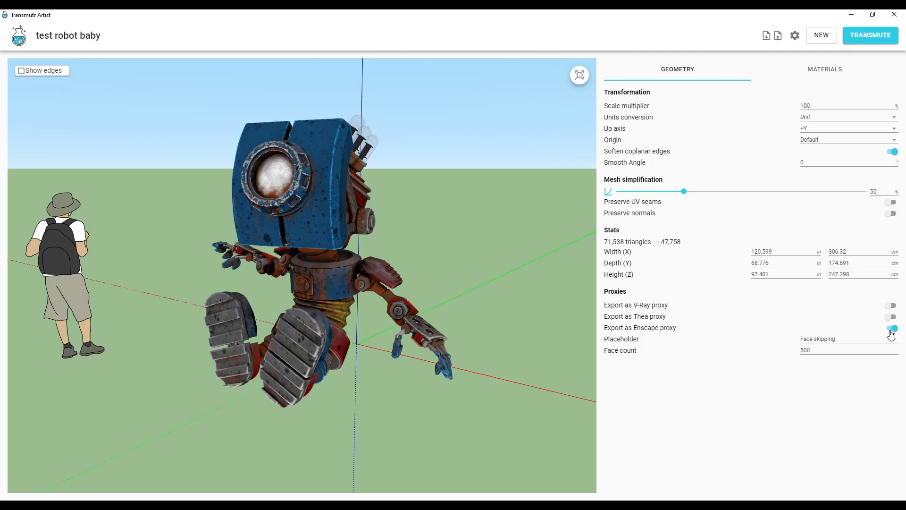
left_click(830, 343)
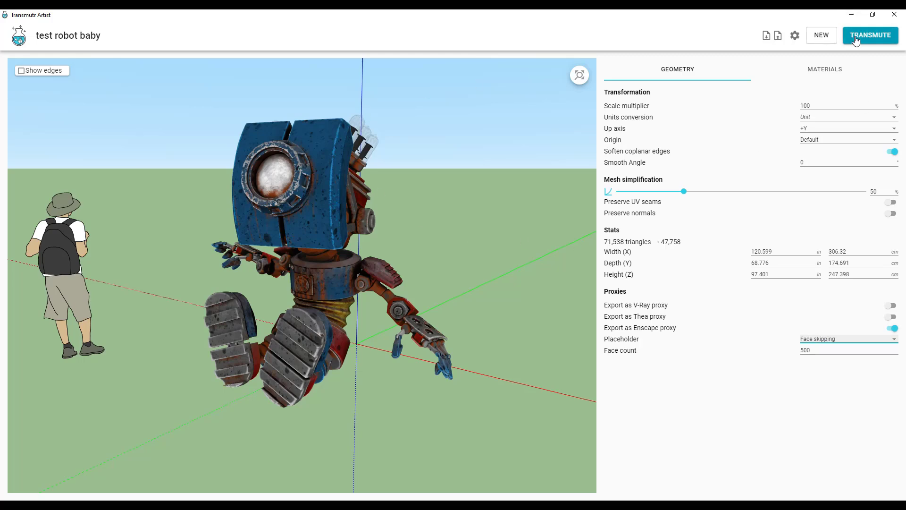
left_click(871, 35)
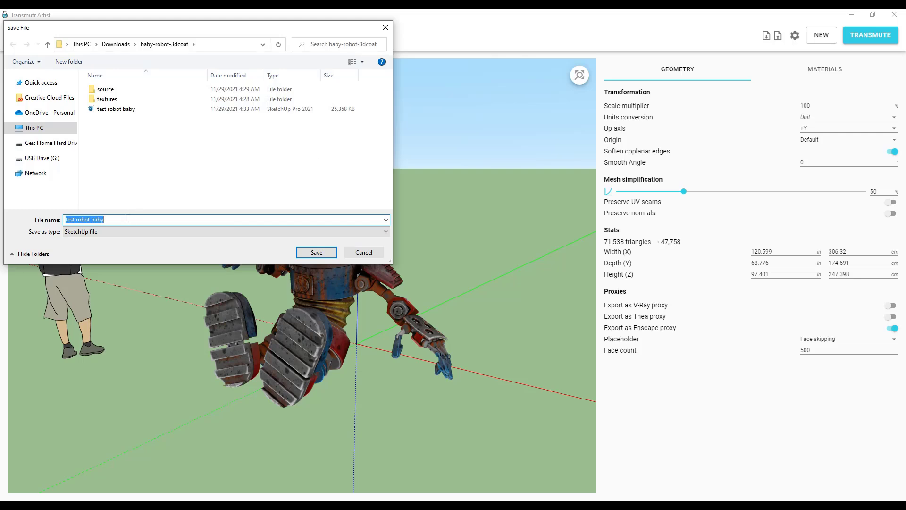
left_click(127, 219)
key("Return")
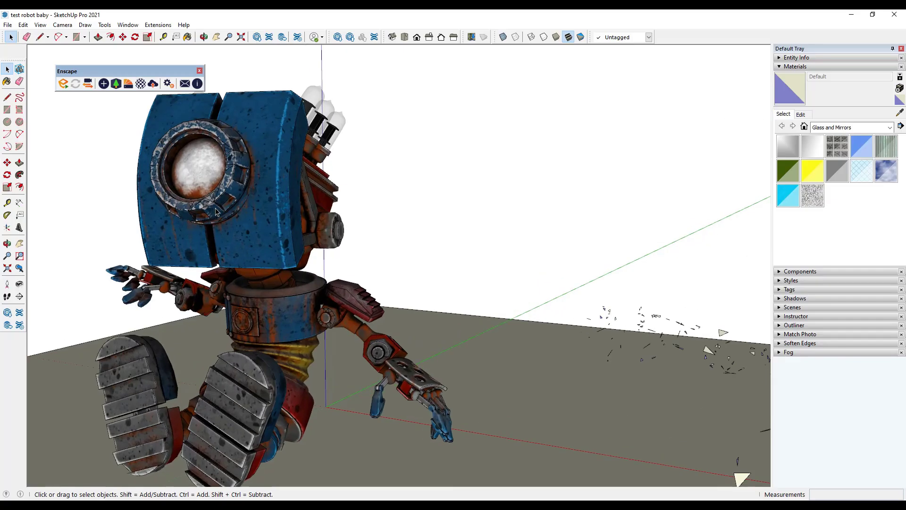
Step: Zoom around and select the scattered-triangle proxy placed beside the textured robot
scroll(222, 204, "down", 5)
scroll(543, 254, "up", 1)
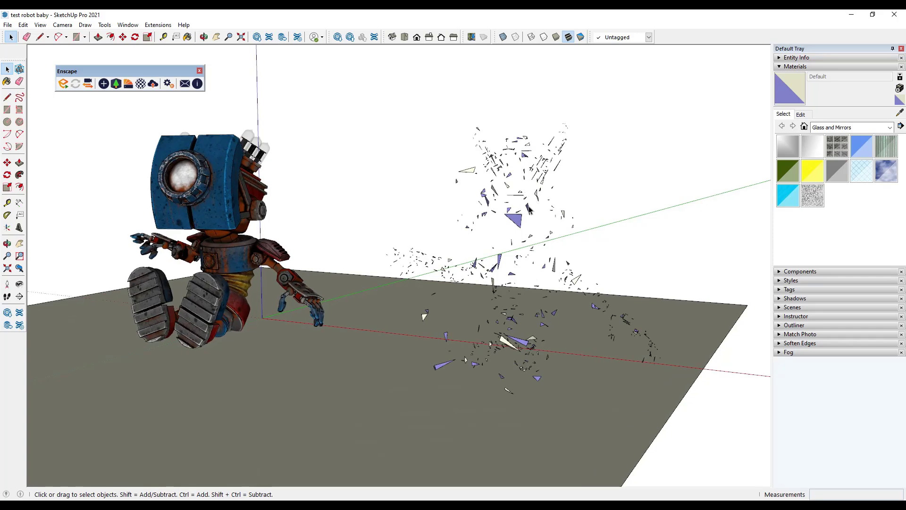
left_click(543, 212)
scroll(538, 215, "up", 2)
scroll(530, 218, "down", 1)
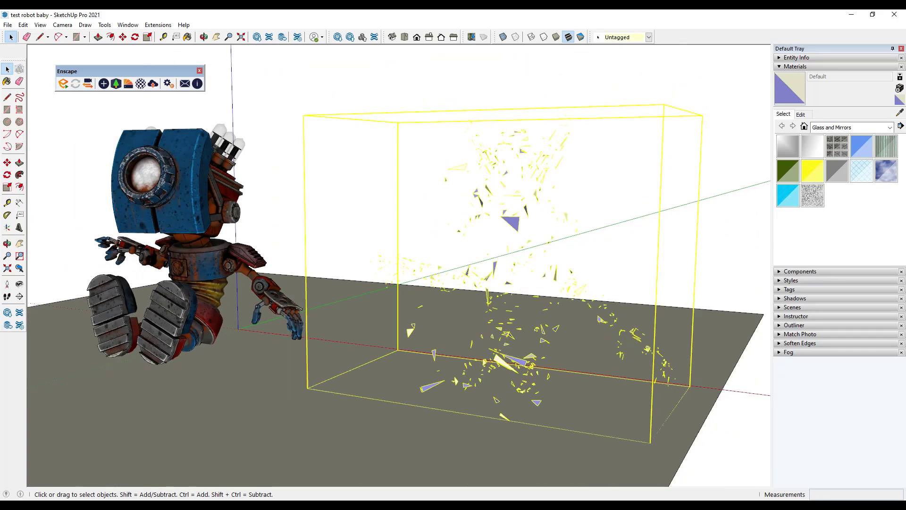
Step: Check the exported Proxy file in Explorer, move that window aside, and clear the selection
key("alt+Tab")
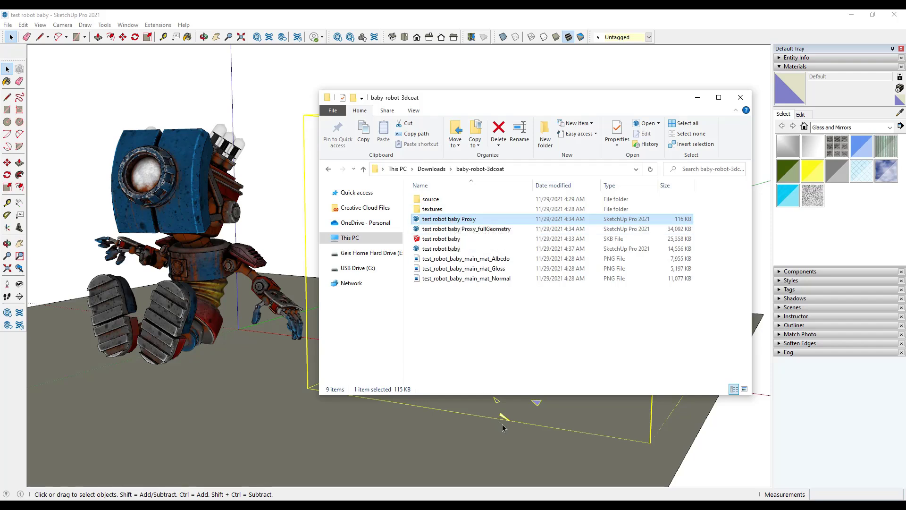
left_click_drag(540, 104, 0, 109)
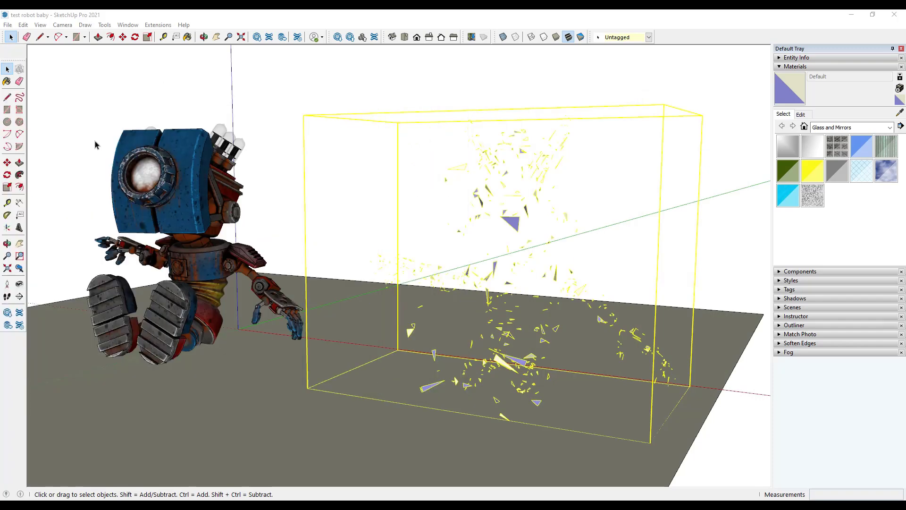
left_click(260, 109)
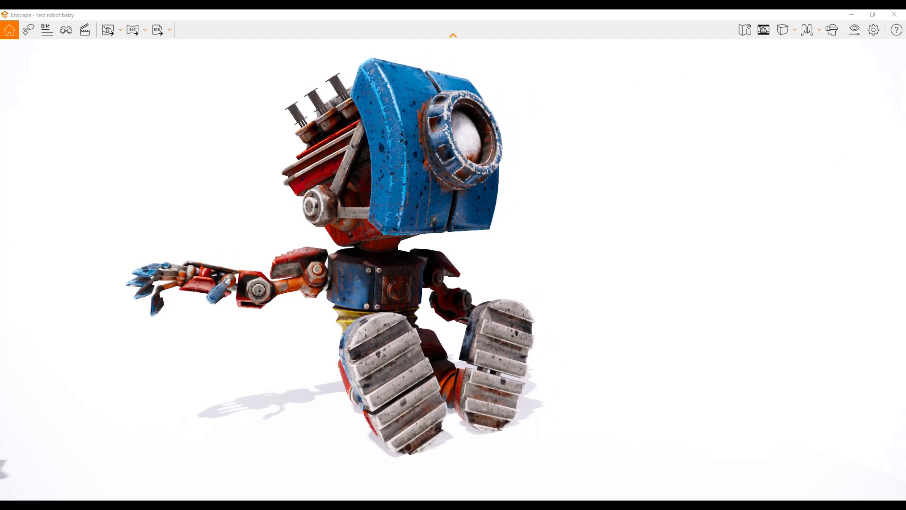
Step: Minimize the Enscape render window to return to SketchUp
left_click(851, 14)
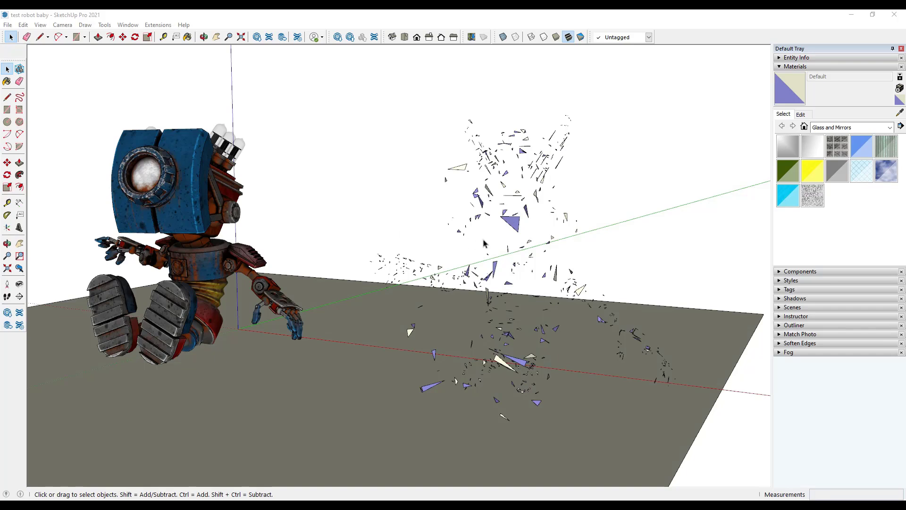
Step: Edit the proxy group, select all to read 1996 entities in Entity Info, then close it
left_click(517, 233)
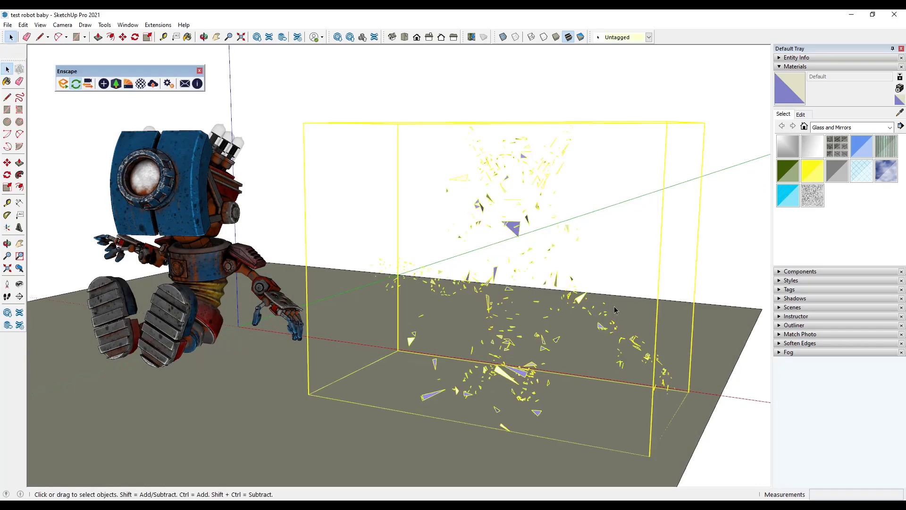
double_click(515, 230)
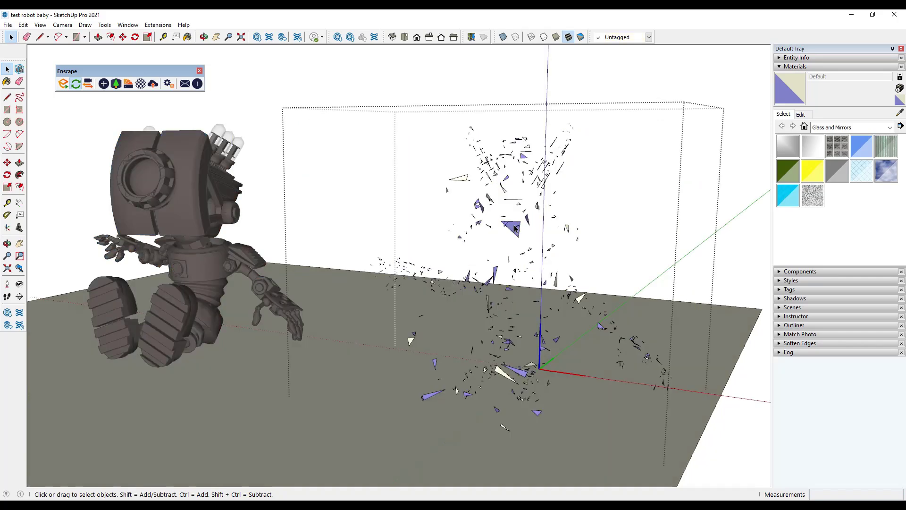
key("ctrl+a")
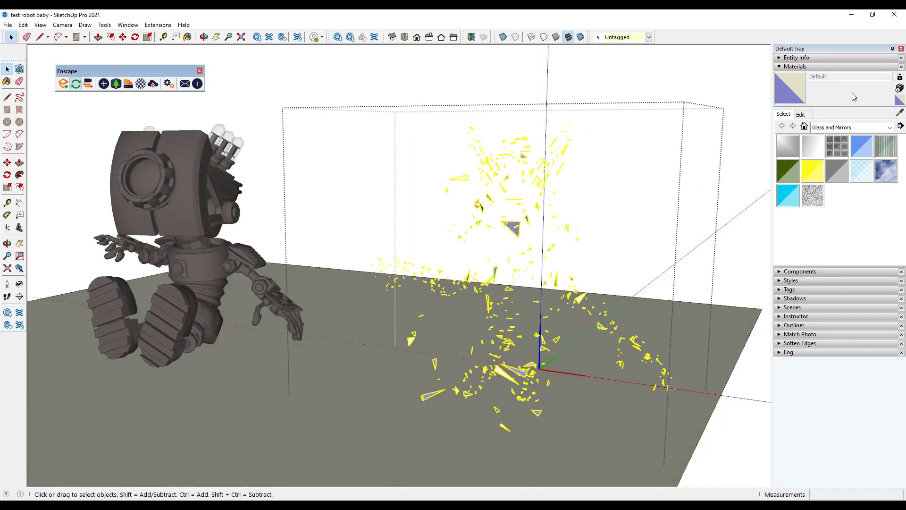
left_click(779, 59)
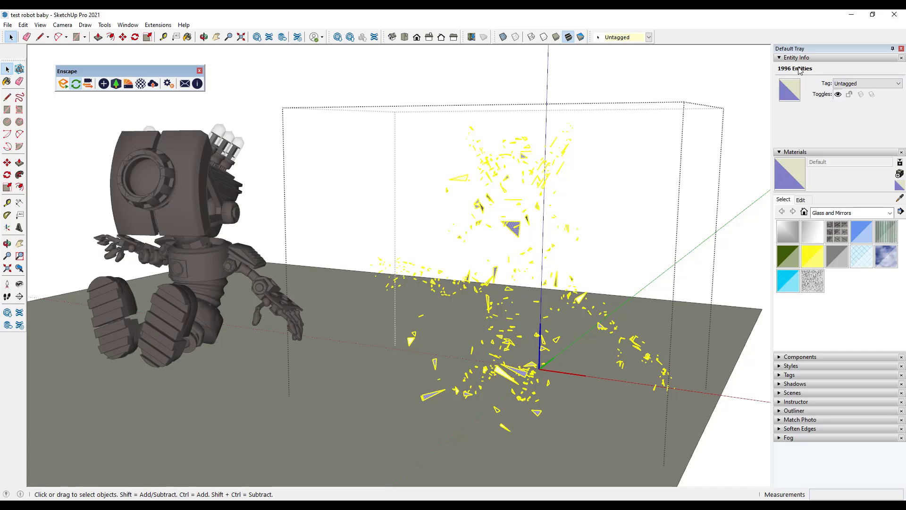
left_click(640, 194)
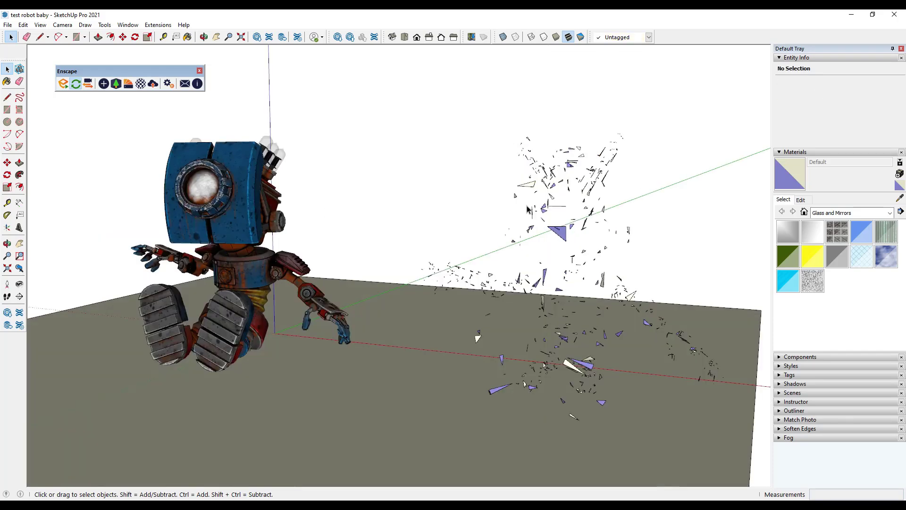